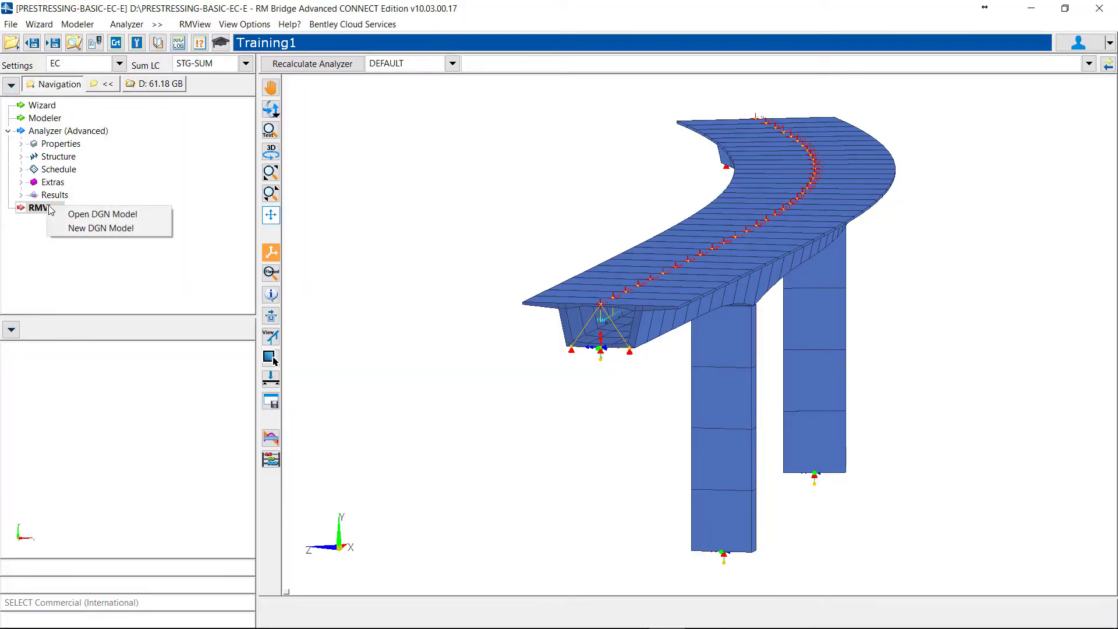
Open the existing RMView DGN model from the Navigation tree
left_click(82, 230)
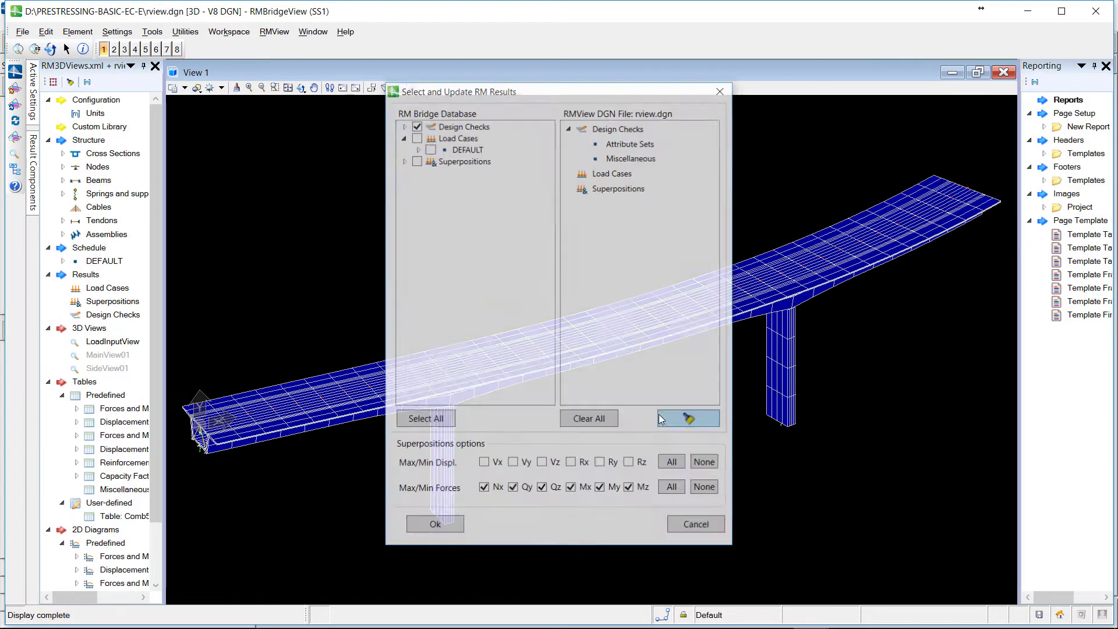
Exclude design checks from the import and include the Comb5 superposition
left_click(416, 126)
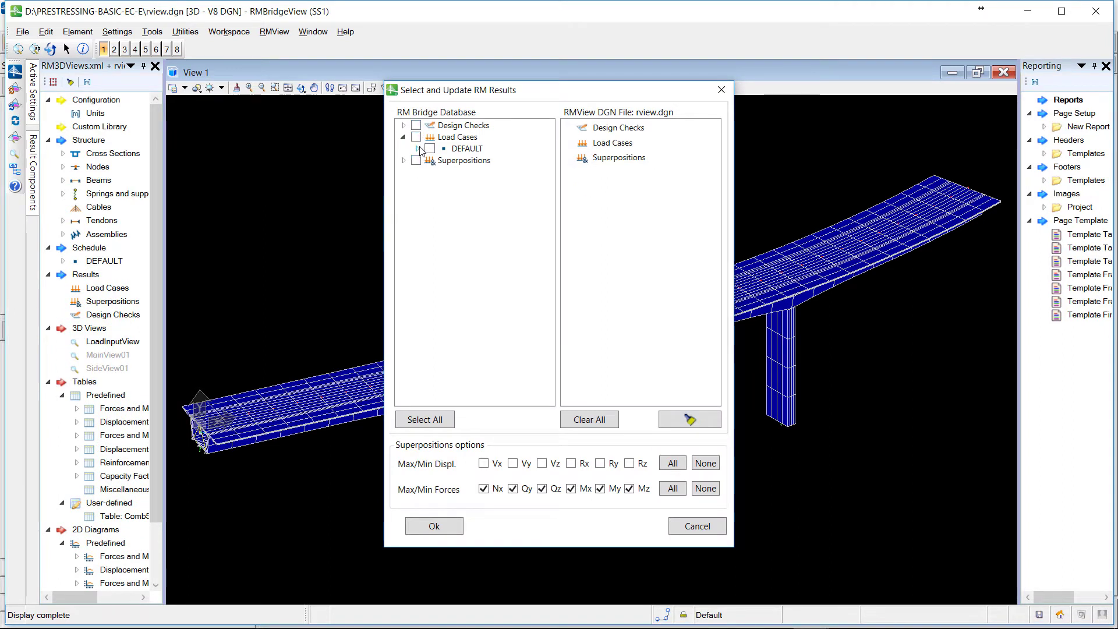
double_click(433, 163)
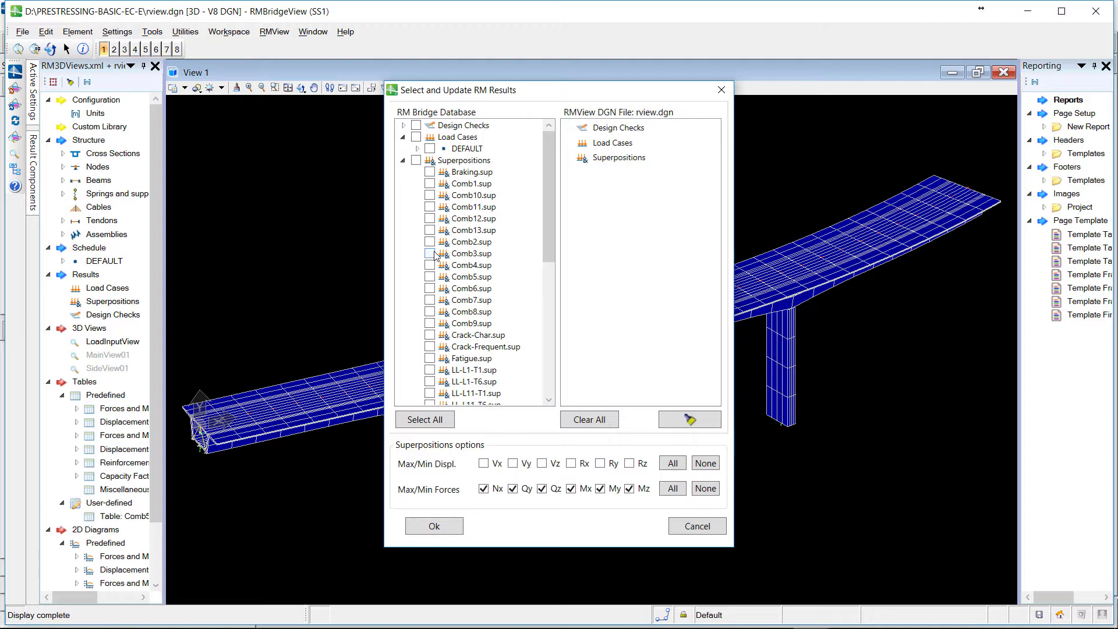
left_click(430, 277)
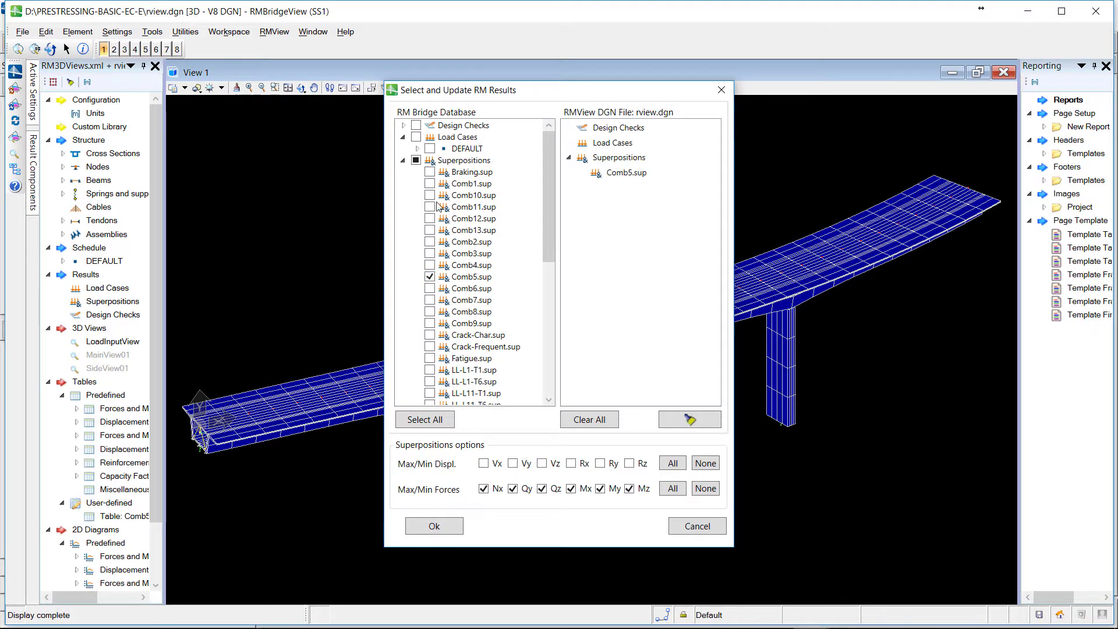
Include the DEFAULT load cases Braking, CS-SUM, PT-SUM, SDL-SUM, Temp-Grad-Minus/Plus, Temp-Unif-Plus, Wind+T and Wind-T
double_click(433, 149)
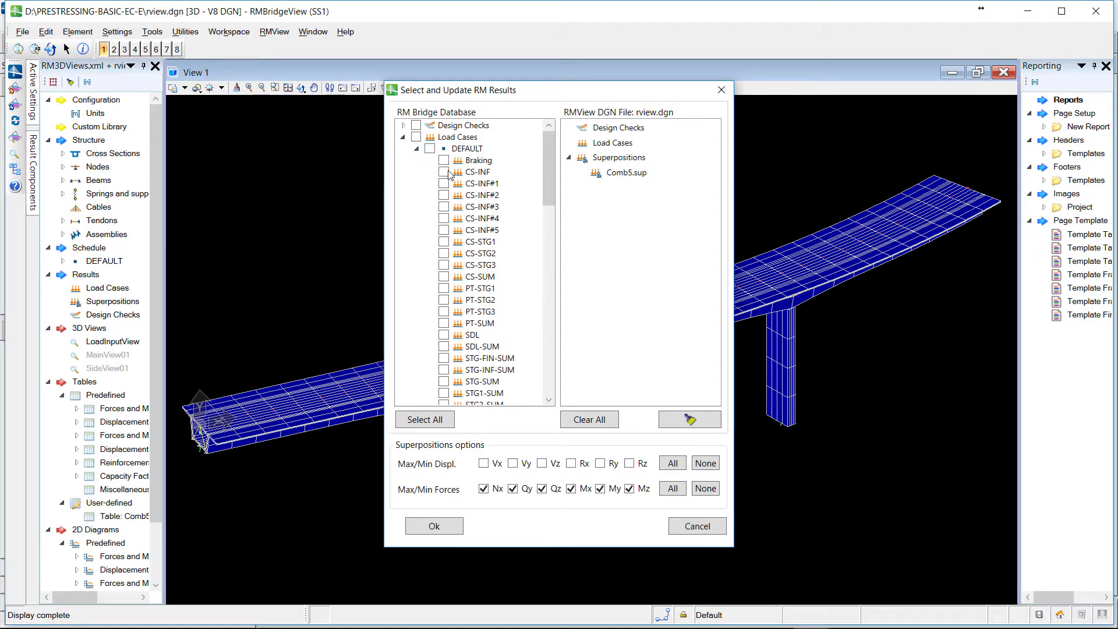
left_click(444, 160)
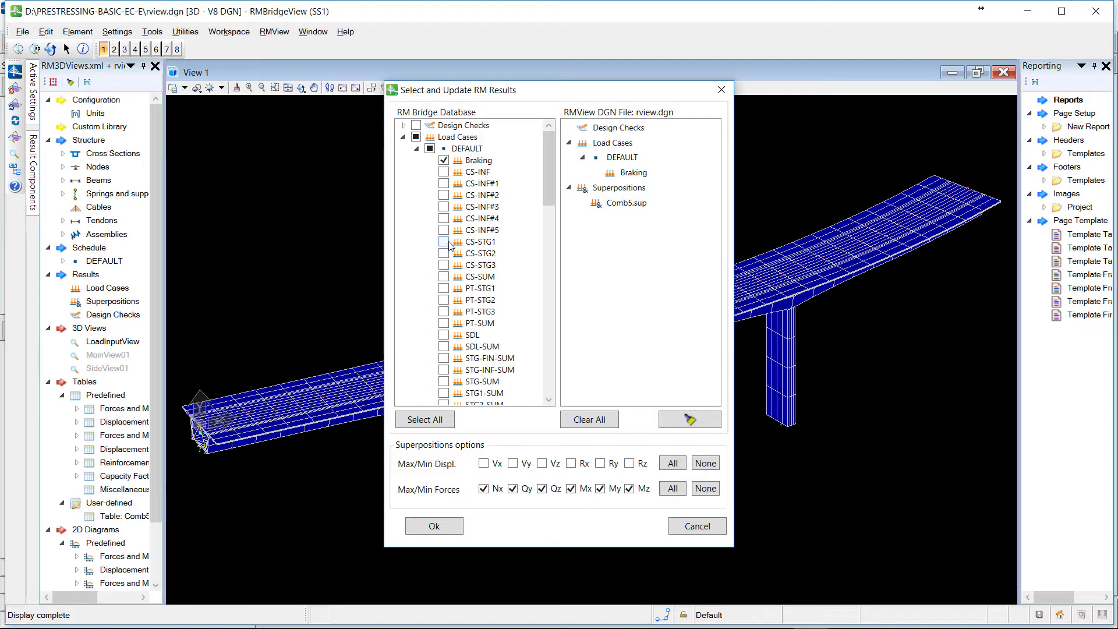
left_click(444, 277)
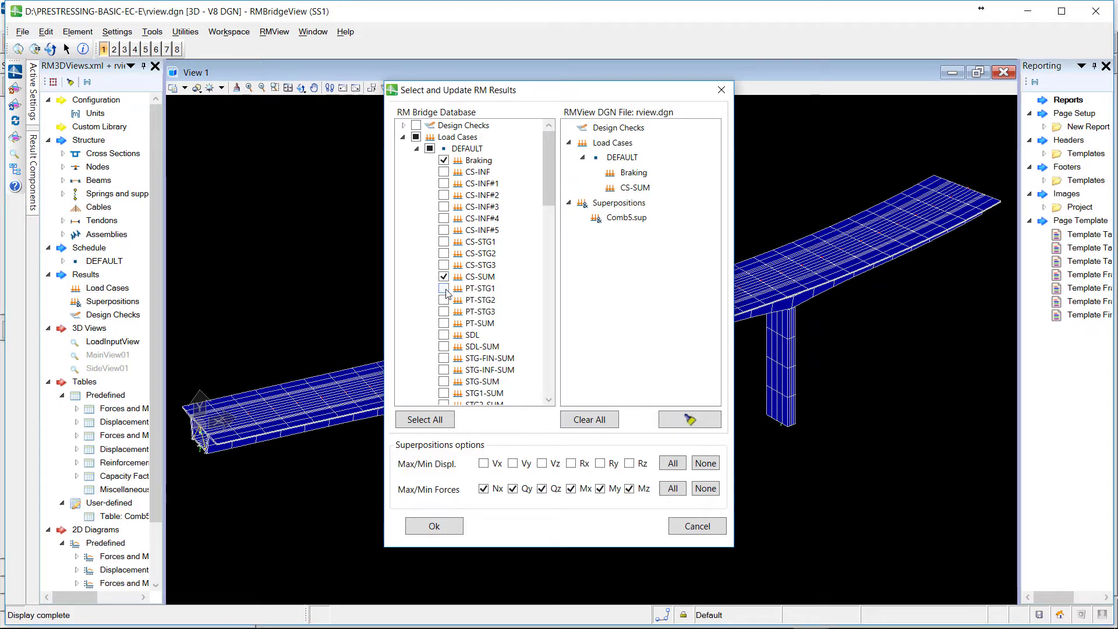
left_click(445, 324)
left_click(445, 347)
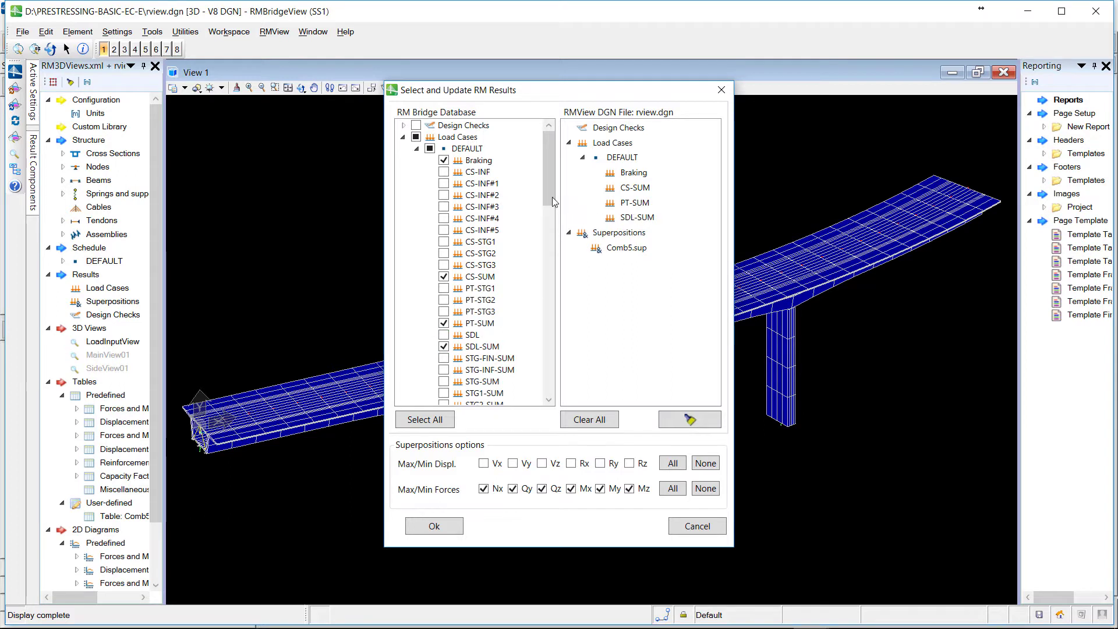
left_click_drag(552, 197, 550, 253)
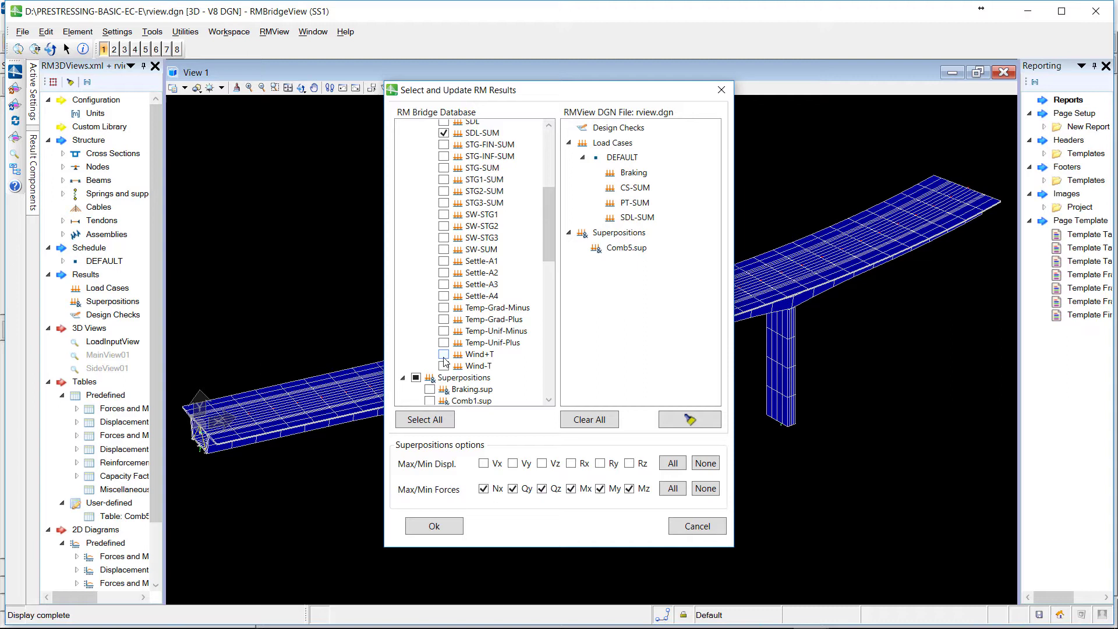
left_click(445, 308)
left_click(445, 320)
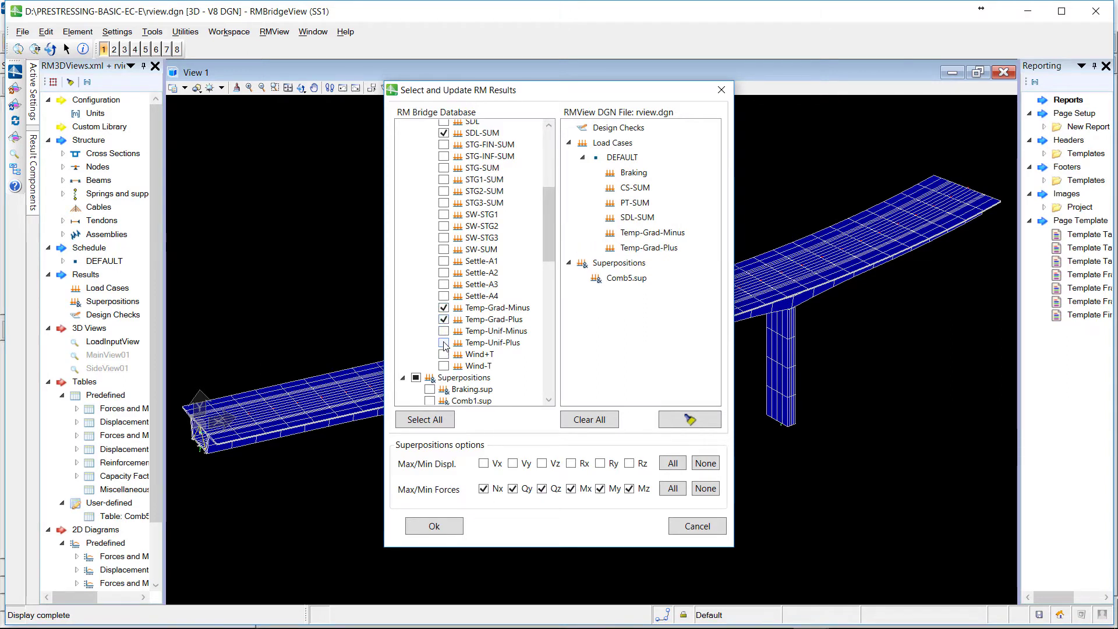
left_click(444, 343)
left_click(445, 354)
left_click(445, 366)
Add superpositions Comb1, Comb11 and Comb4, then load the selected results
left_click_drag(550, 264, 550, 312)
left_click(430, 216)
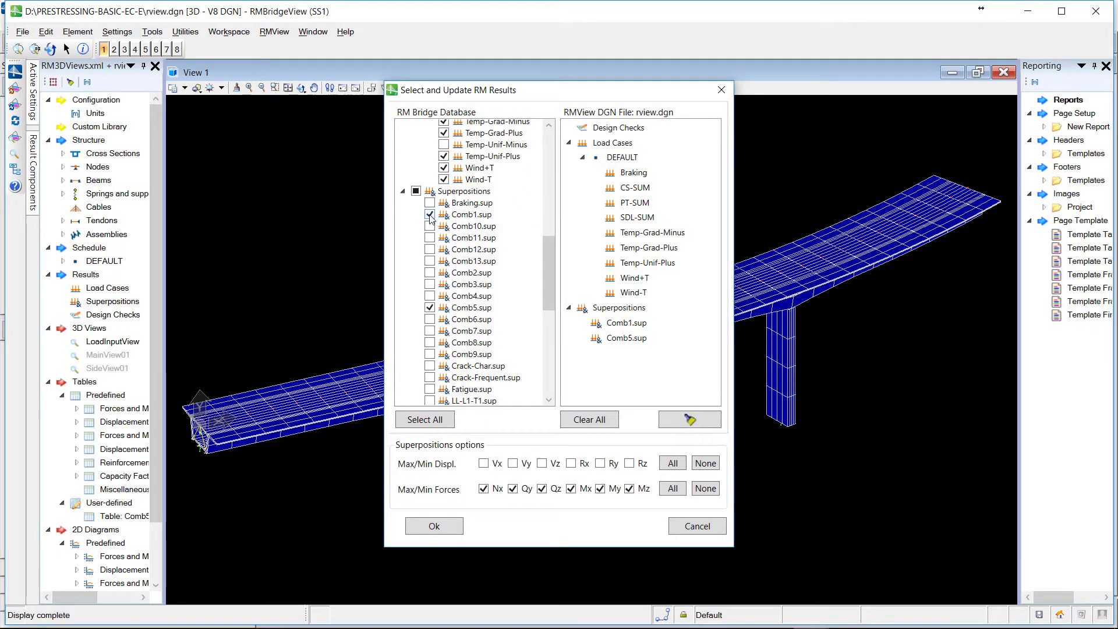
left_click(430, 238)
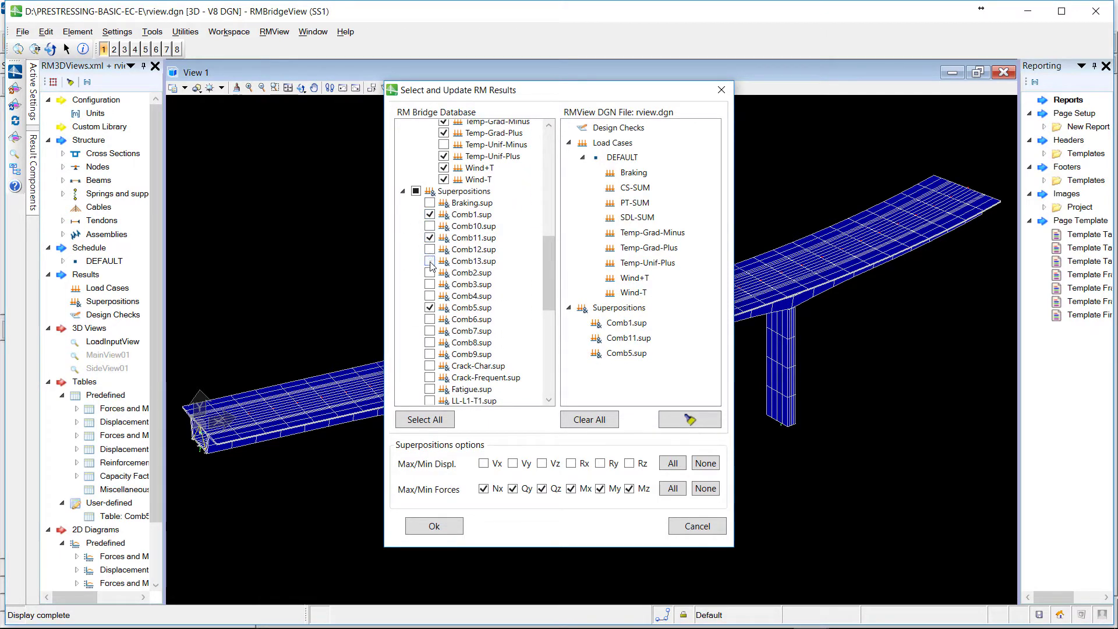
left_click(430, 297)
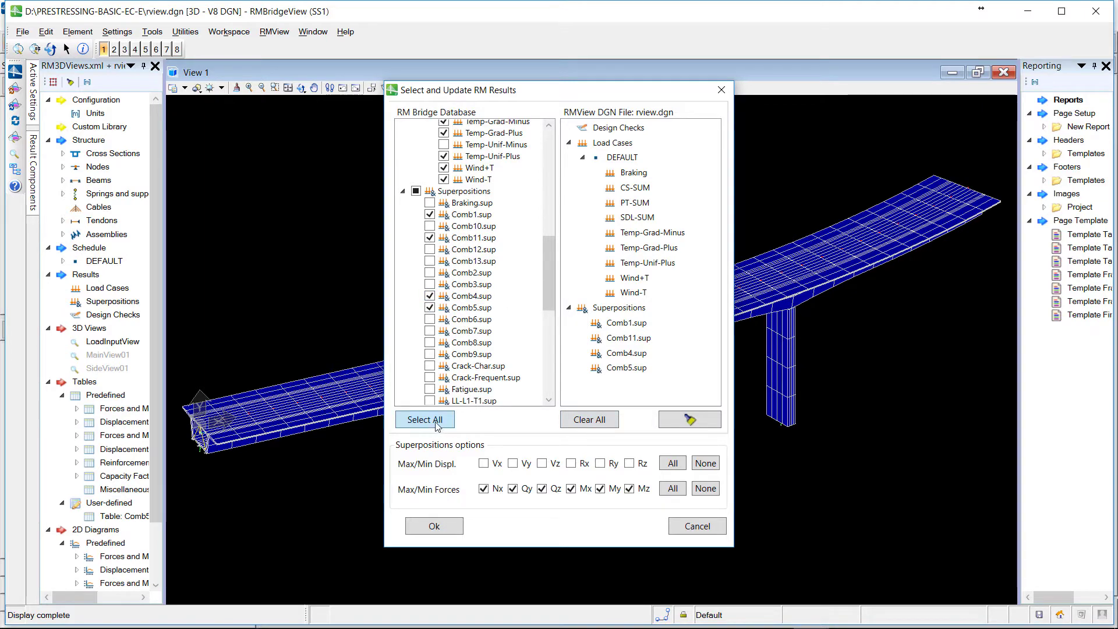
left_click(452, 524)
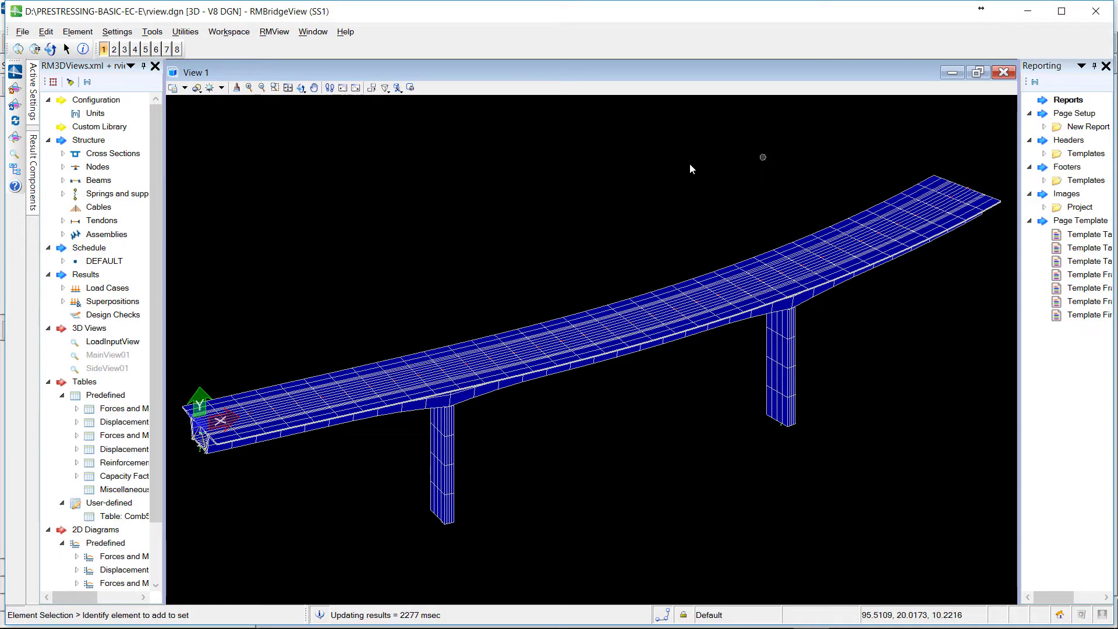
Start a wizard report and set bridge.jpg as the bridge model picture
right_click(1063, 100)
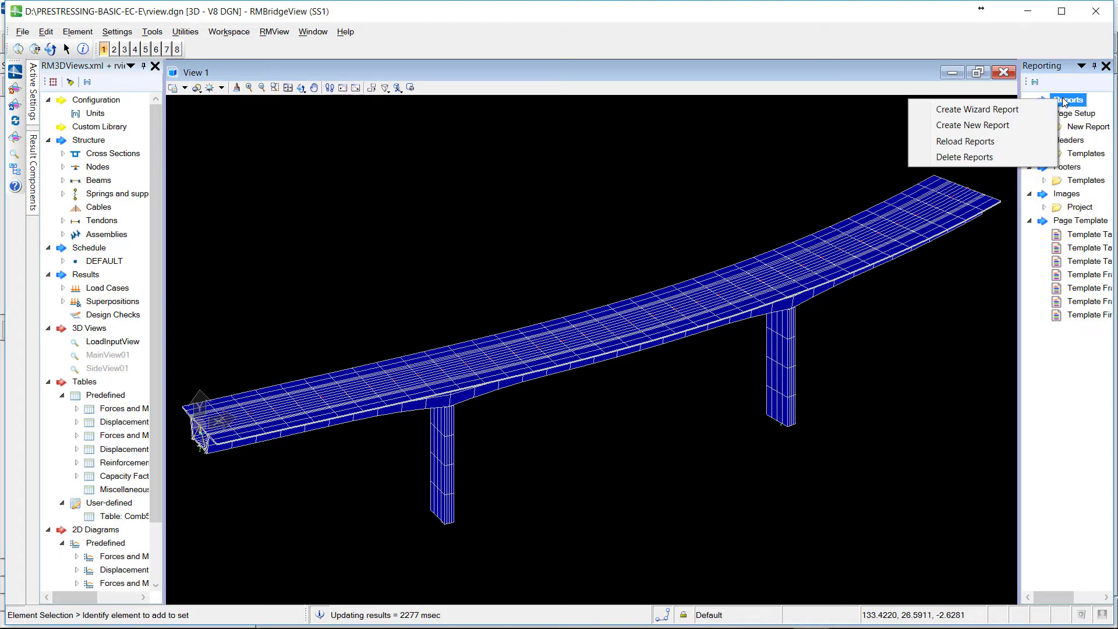
left_click(1000, 110)
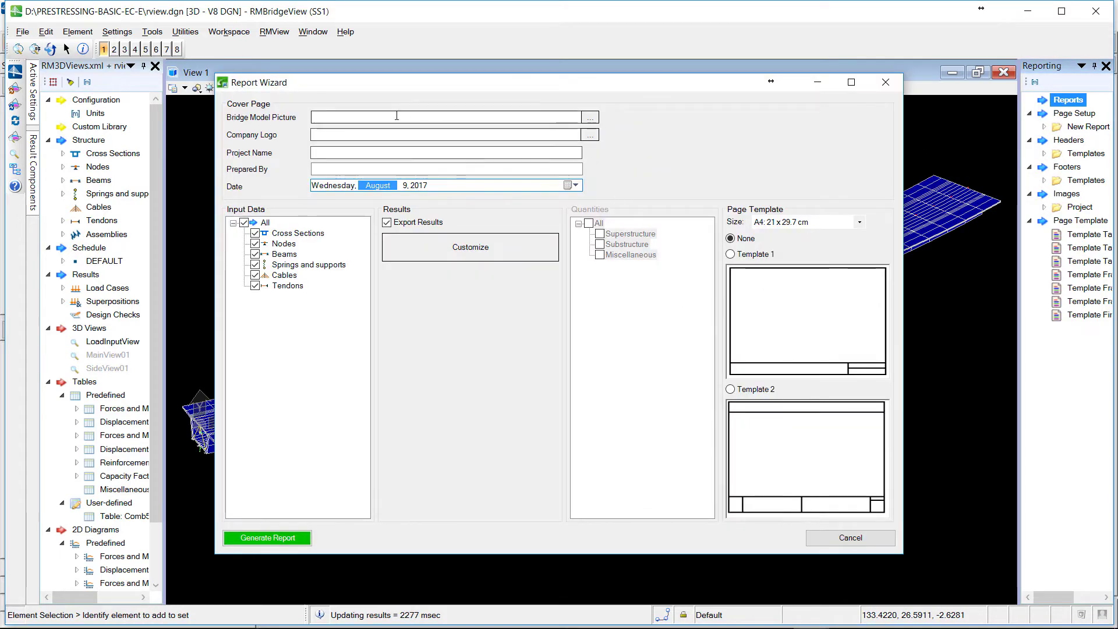
left_click(590, 117)
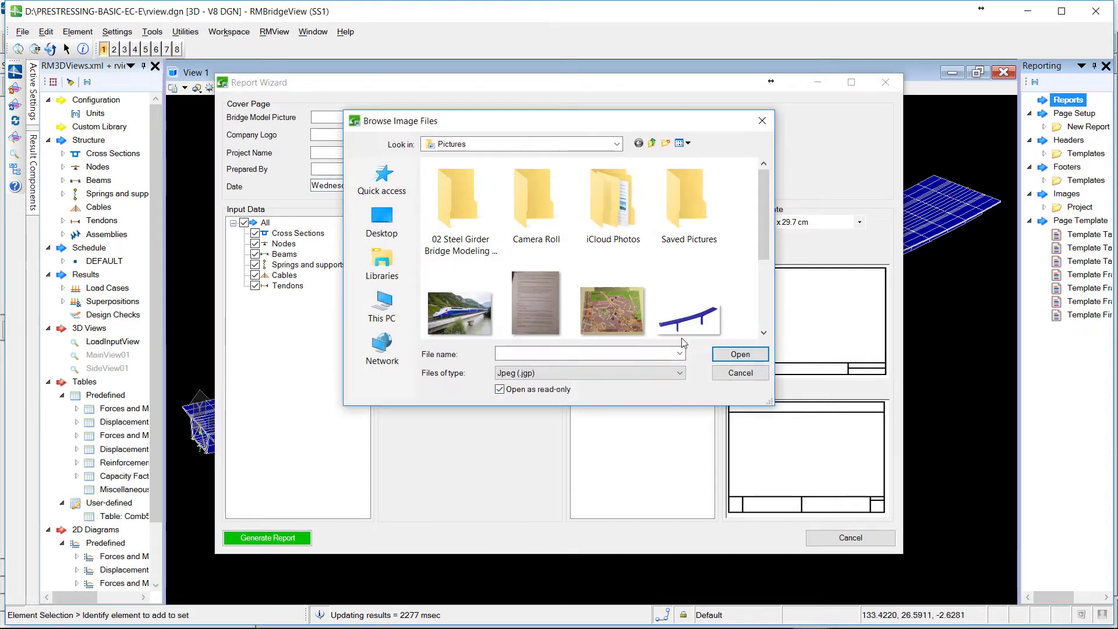
left_click(689, 303)
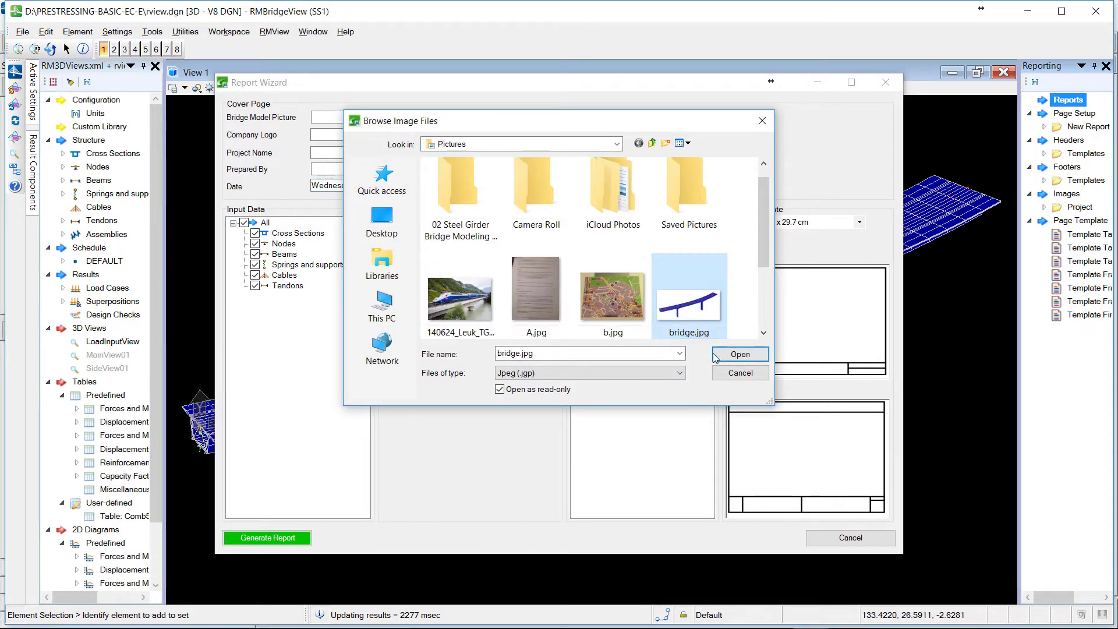
left_click(737, 356)
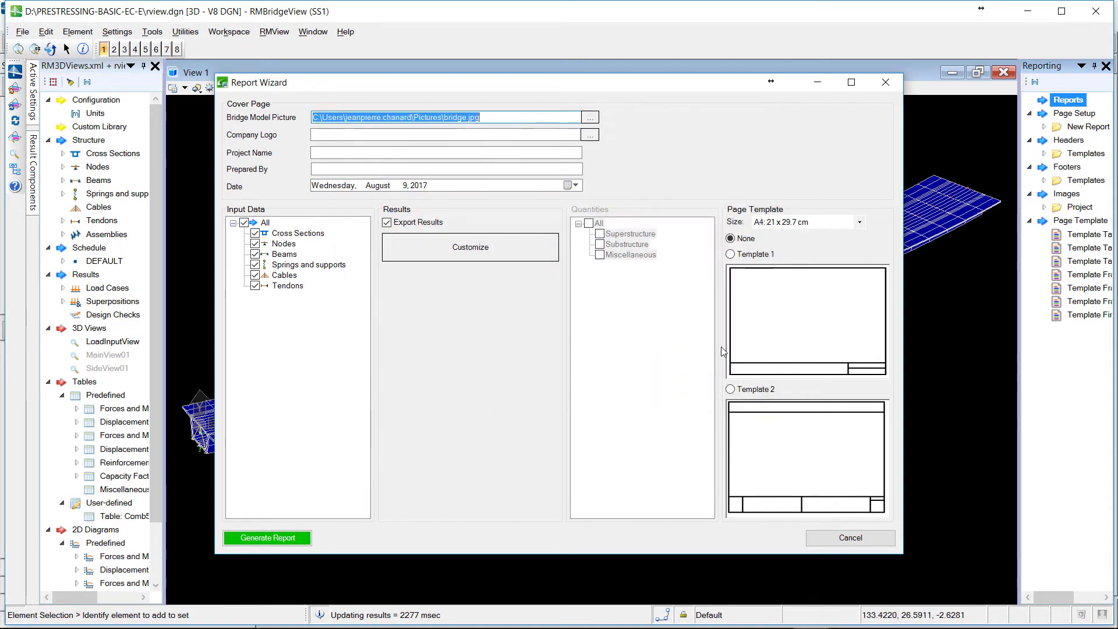
Set Bentley_logo.bmp as the report's company logo
left_click(591, 134)
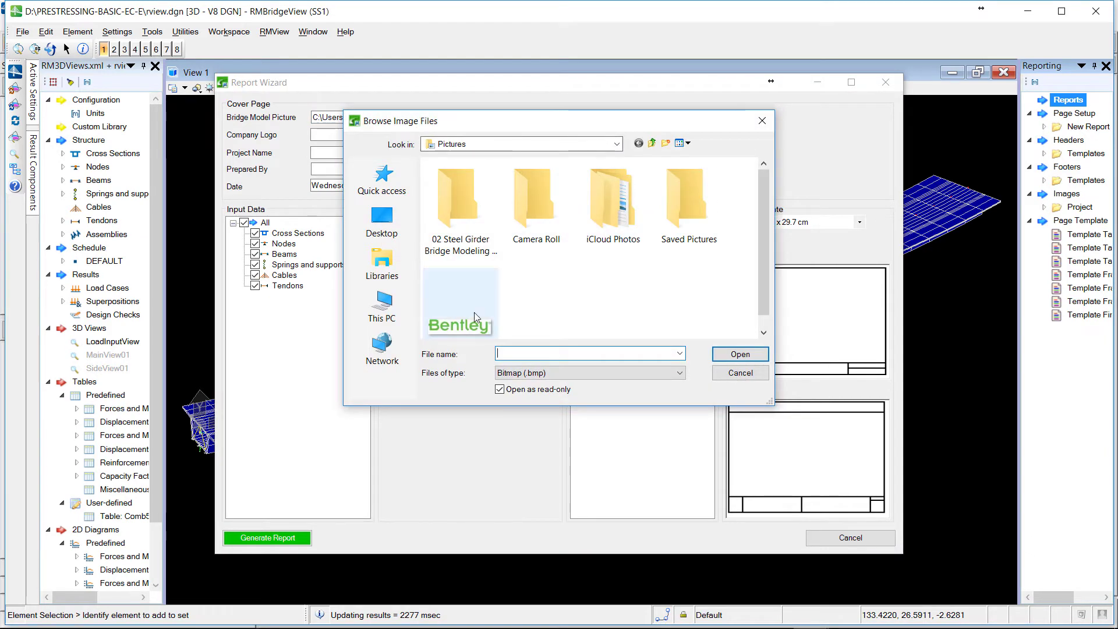
left_click(474, 315)
left_click(749, 355)
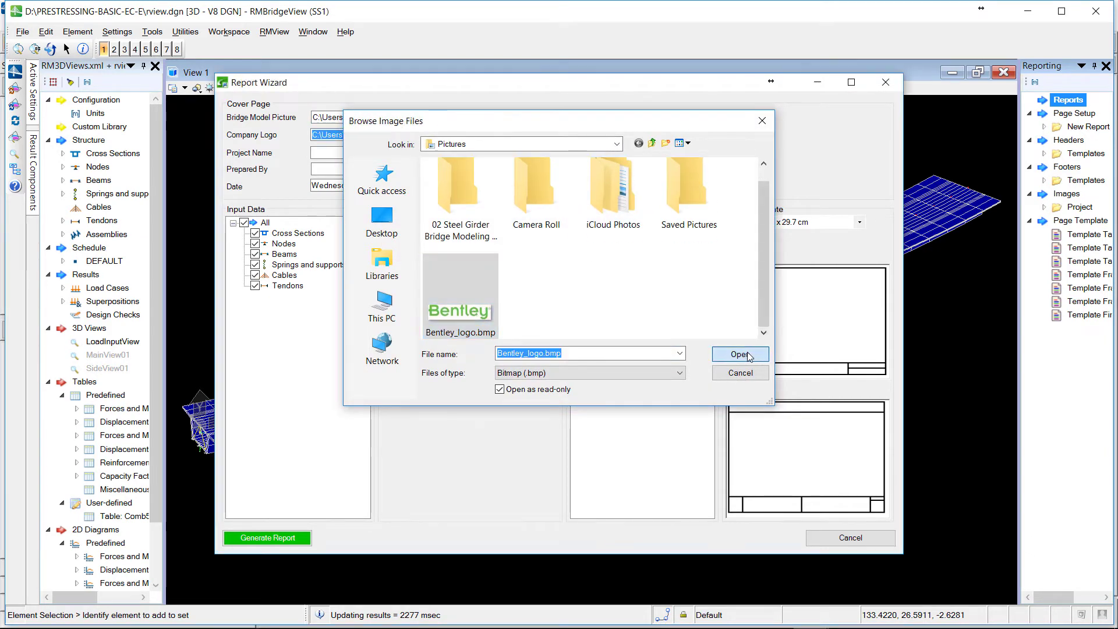
left_click(421, 154)
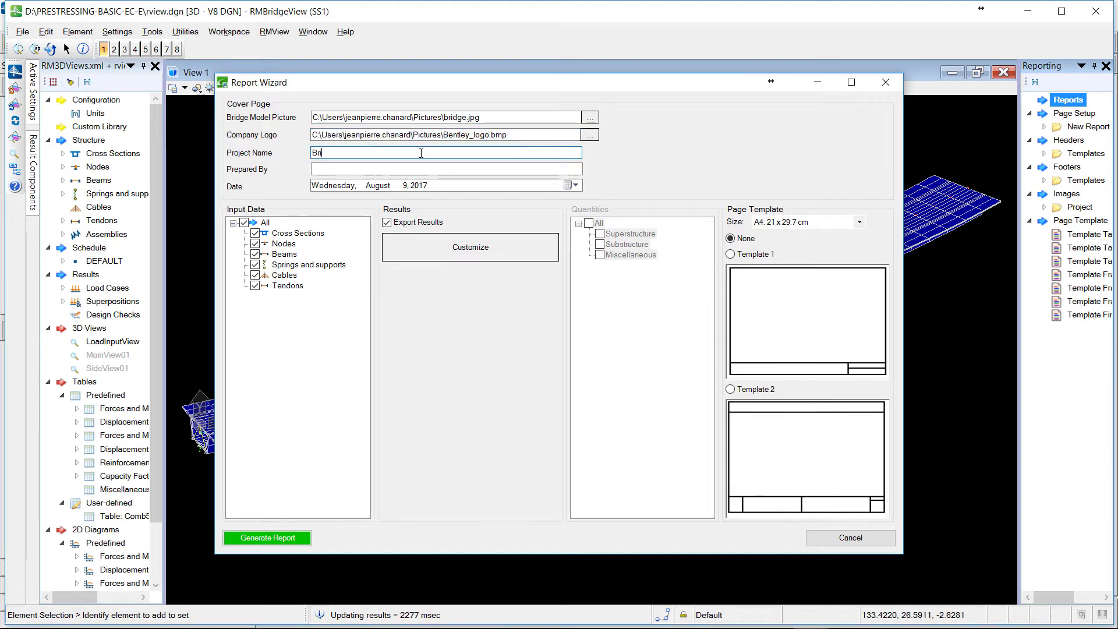
Enter project name 'Bridge Project N°1' and the preparer's initials, and exclude Nodes and Beams from input data
type("Bridge Project N°1")
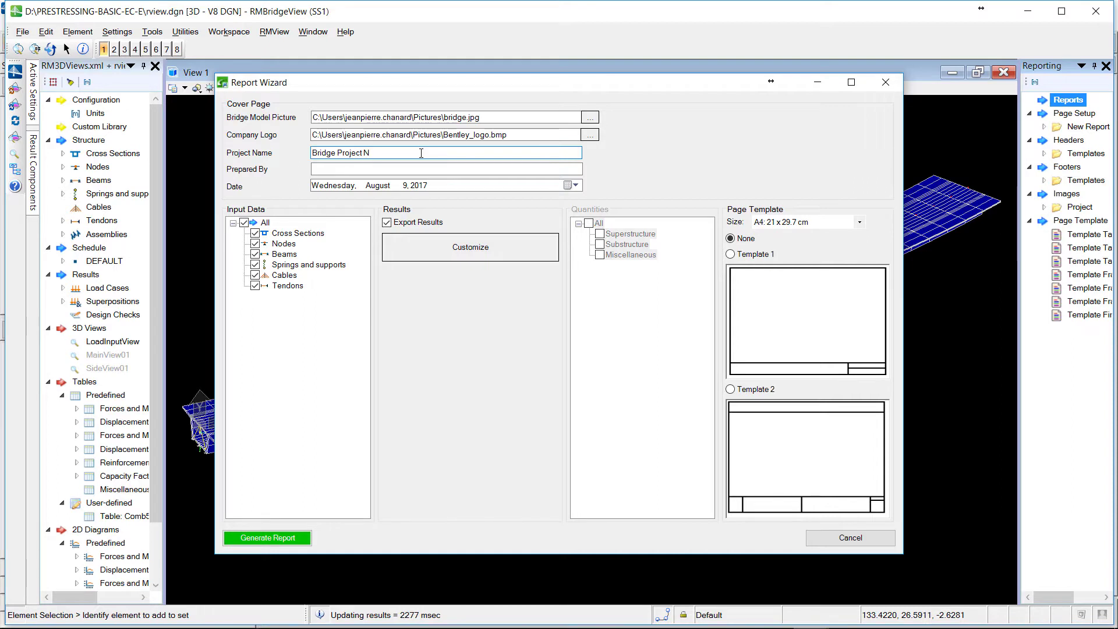
left_click(374, 169)
type("JPC")
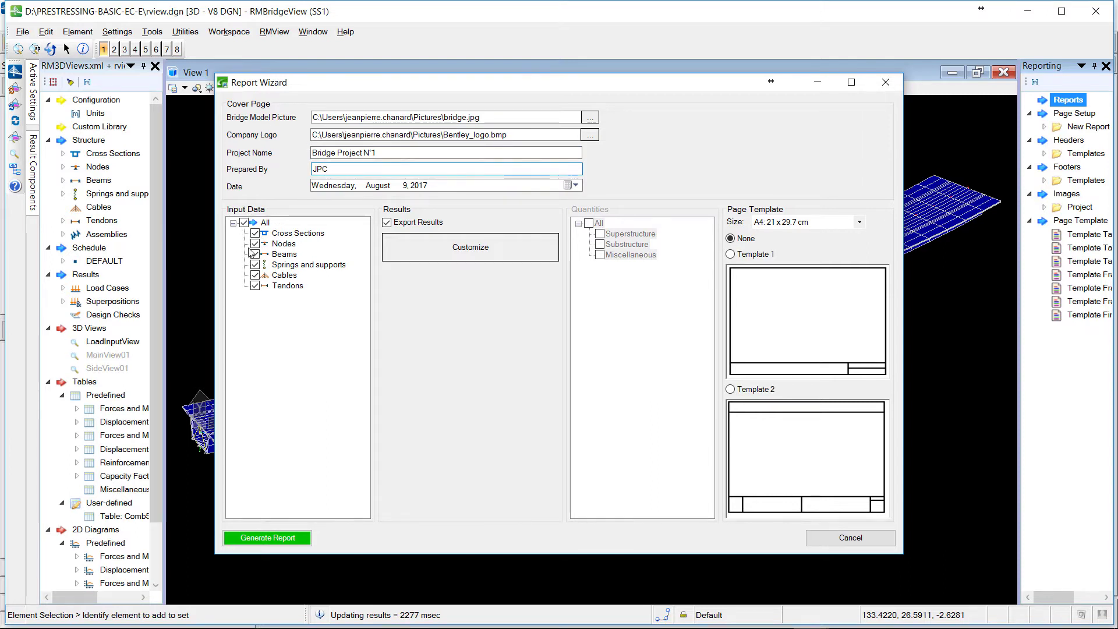
left_click(255, 244)
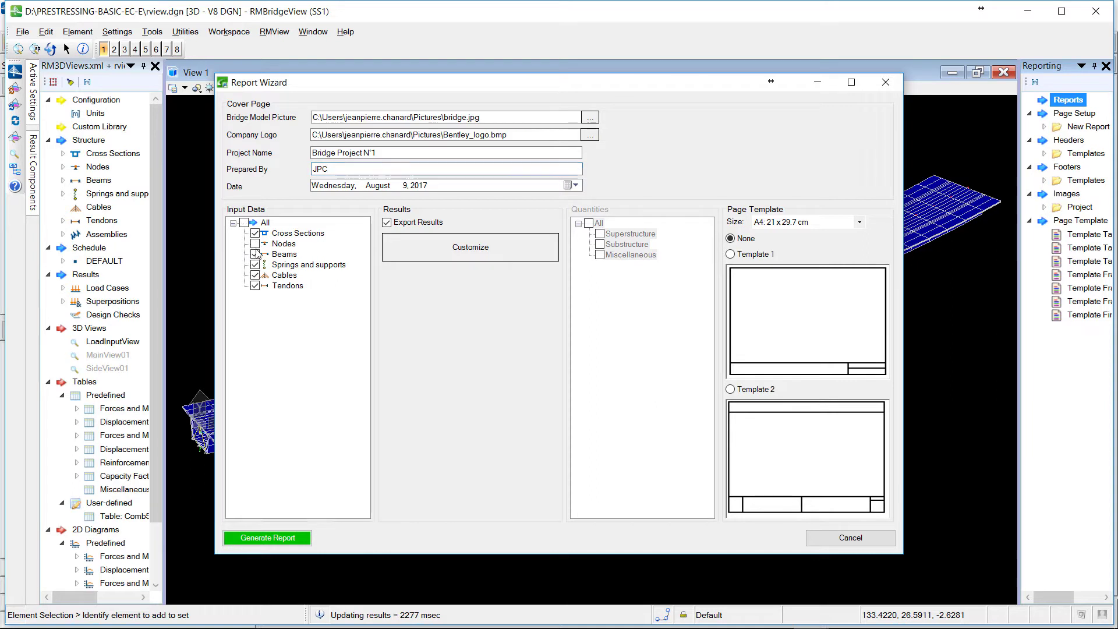
left_click(257, 254)
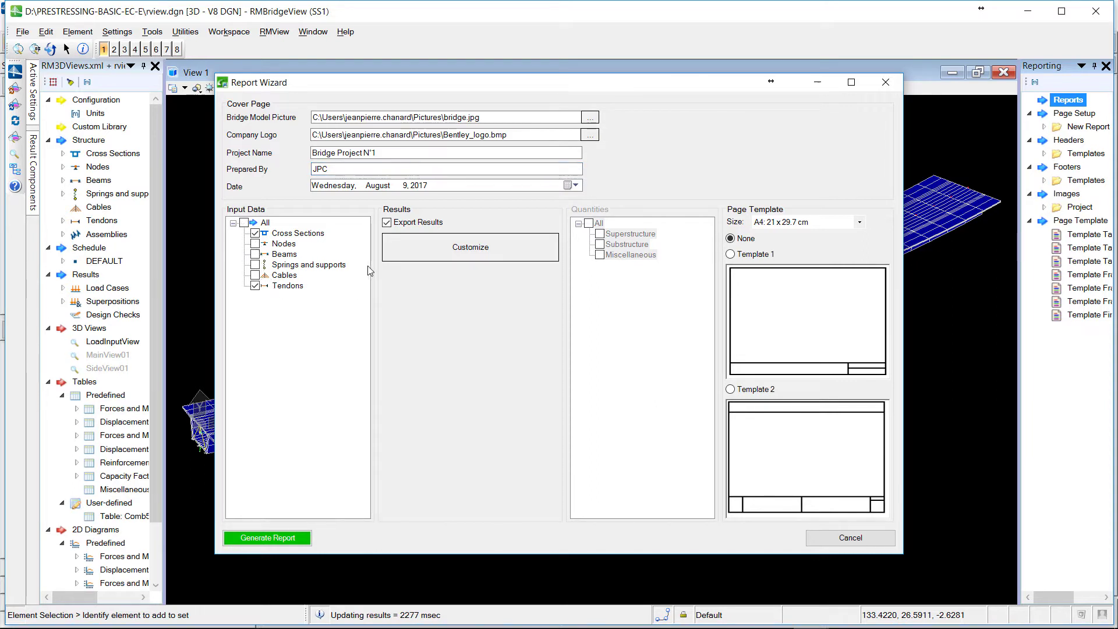
Report results as 2D diagrams with tables for the Comb5.sup superposition
left_click(432, 247)
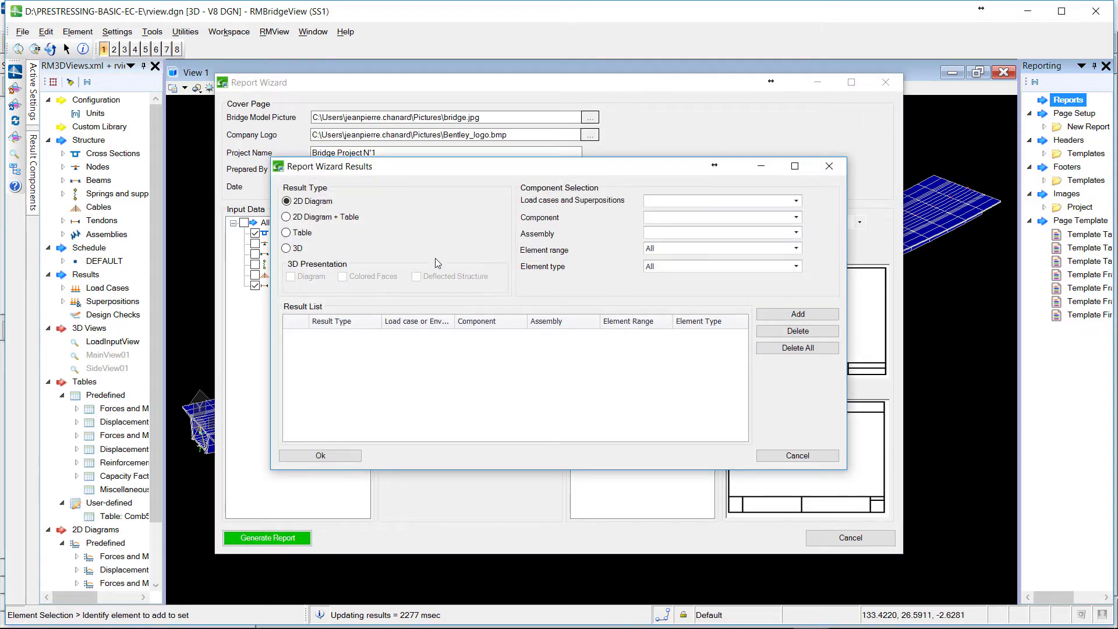
left_click(286, 217)
left_click(795, 201)
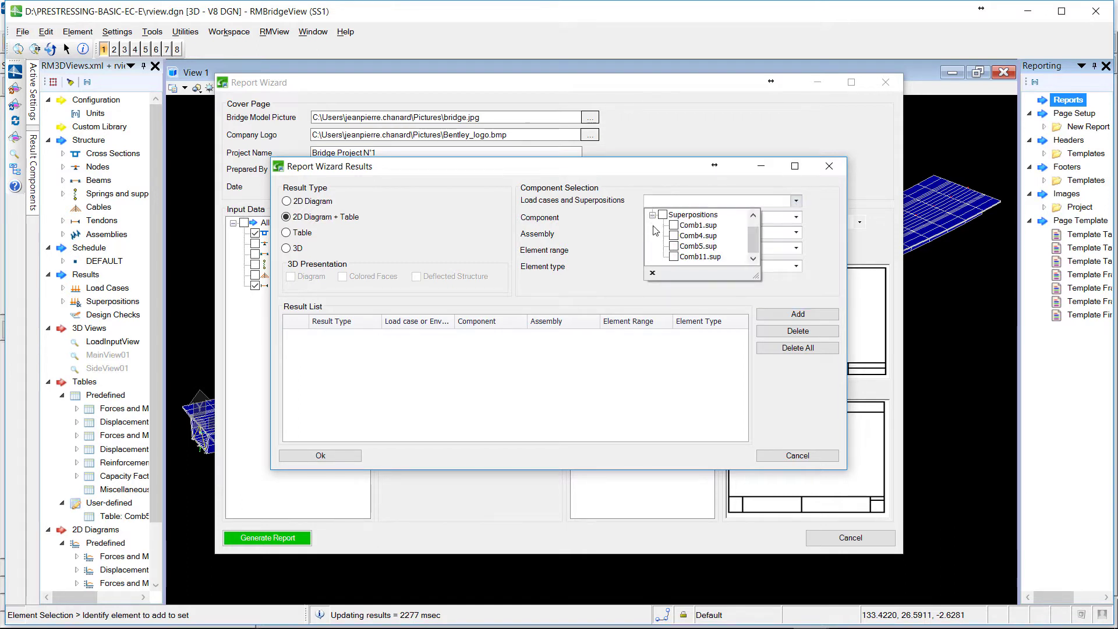
left_click(674, 247)
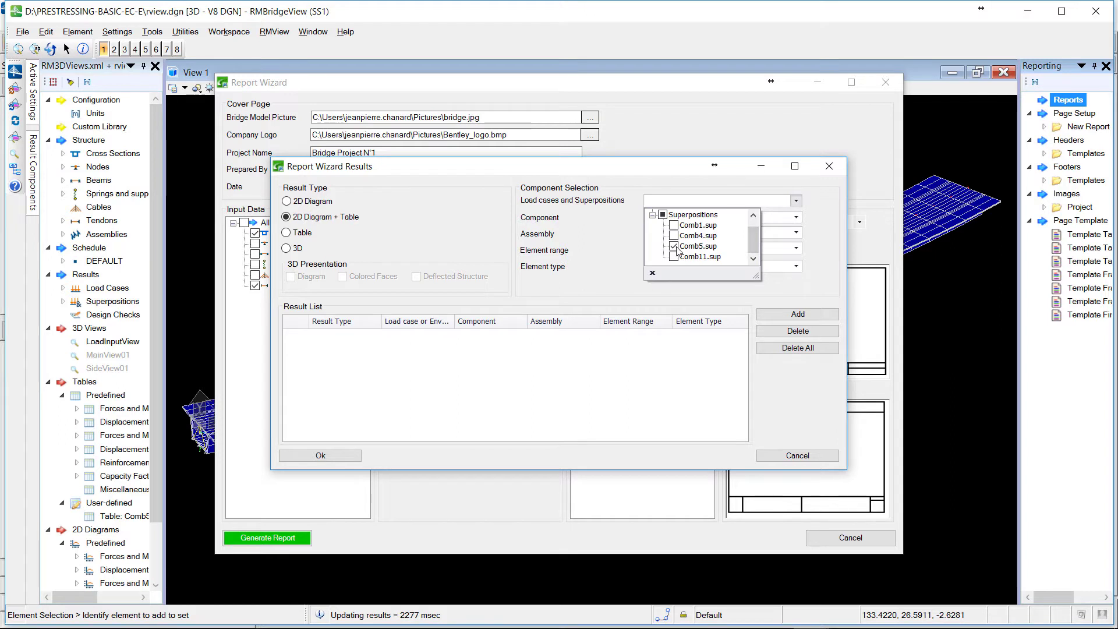
left_click(822, 230)
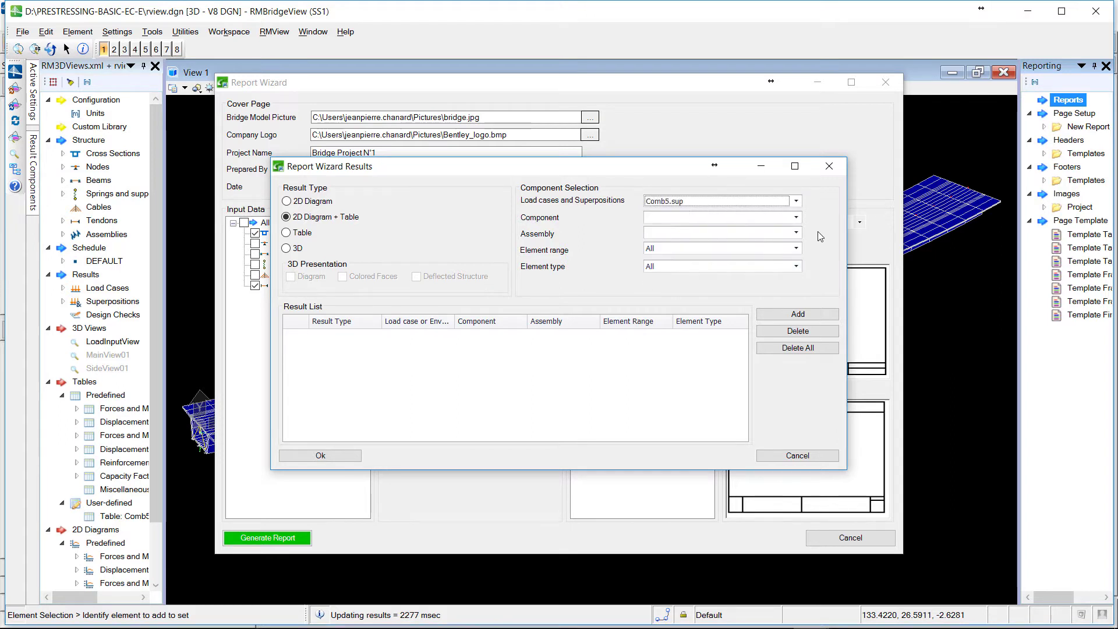
Choose force components Nx–Mz and assembly Element Groups\MG, and add them to the result list
left_click(799, 217)
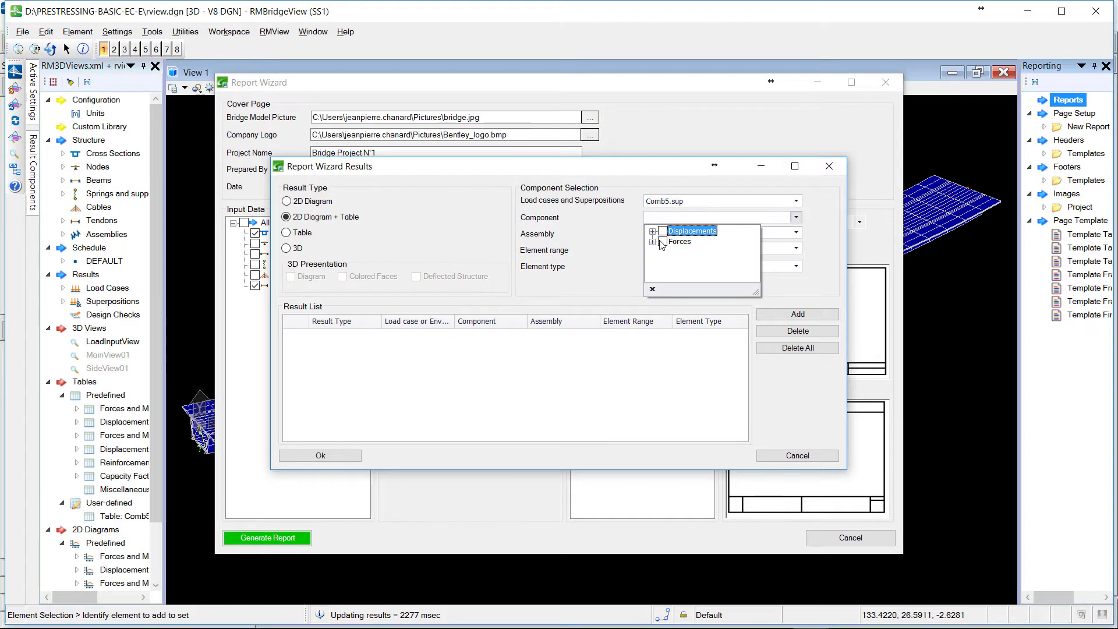
left_click(827, 281)
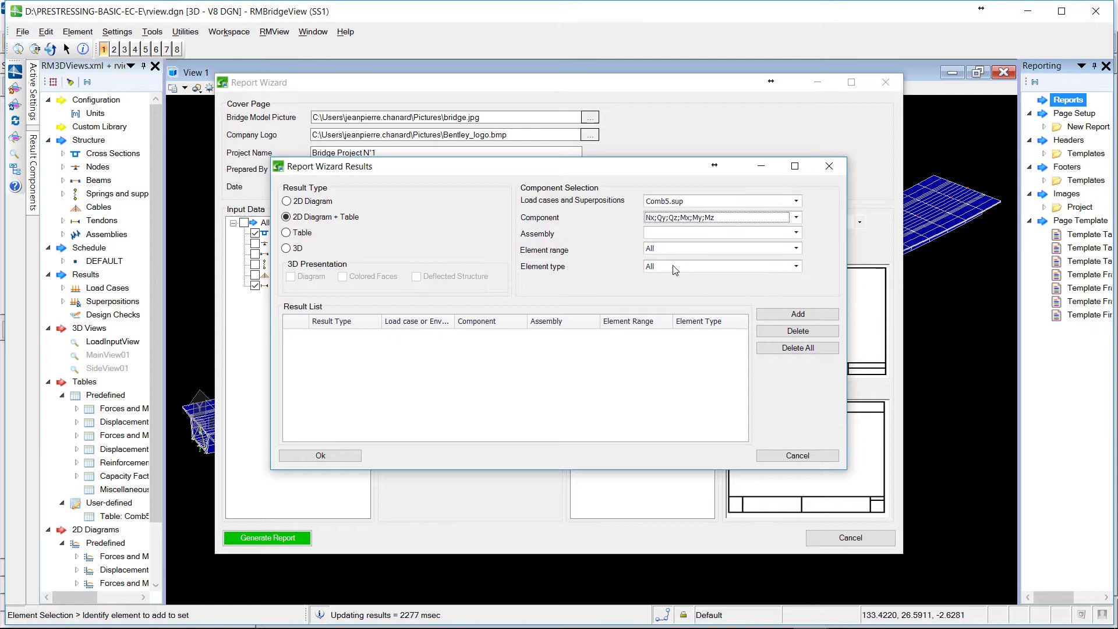
left_click(796, 233)
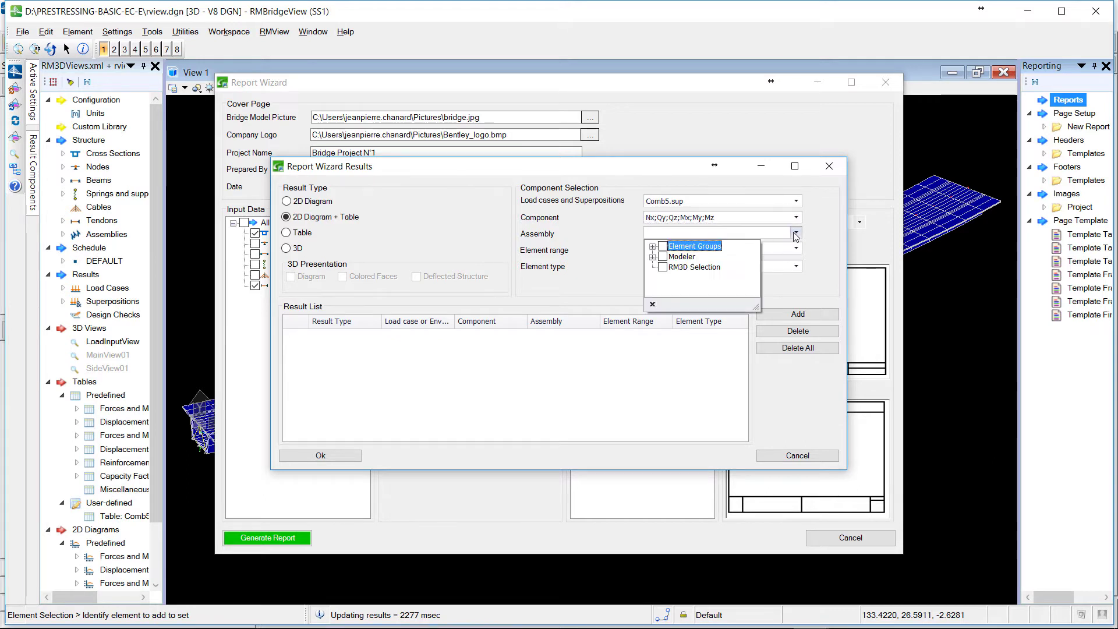
left_click(653, 247)
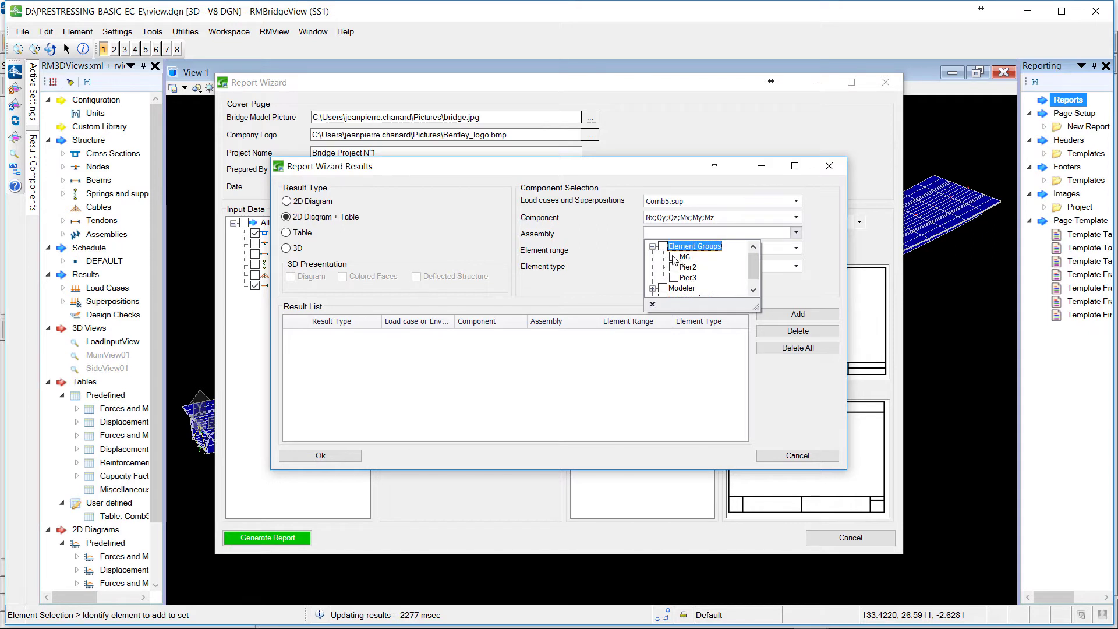
left_click(819, 281)
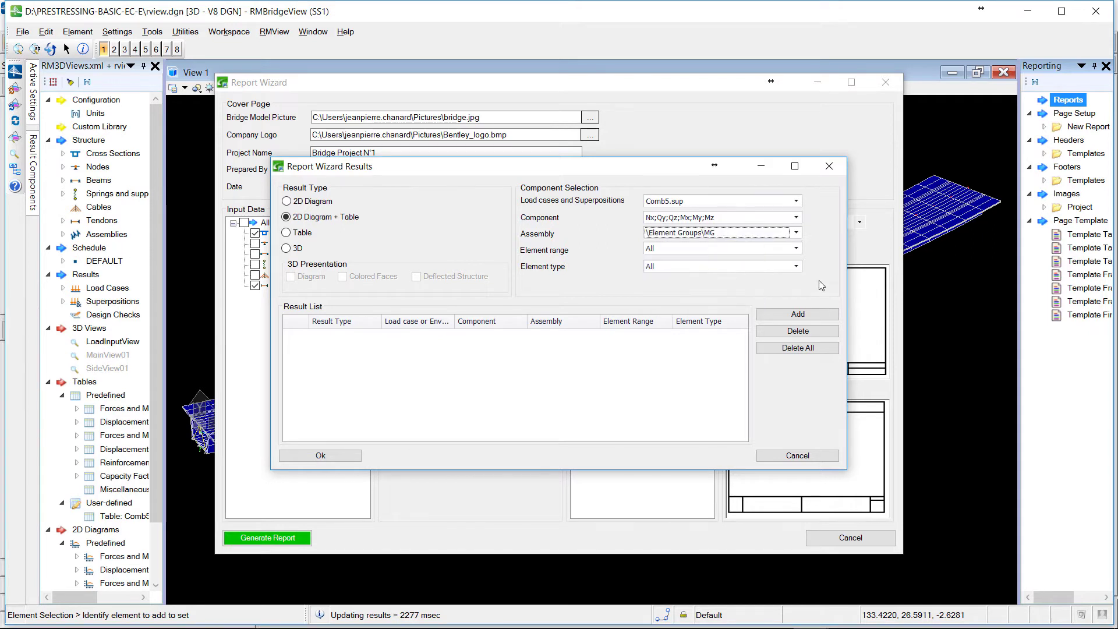
left_click(793, 314)
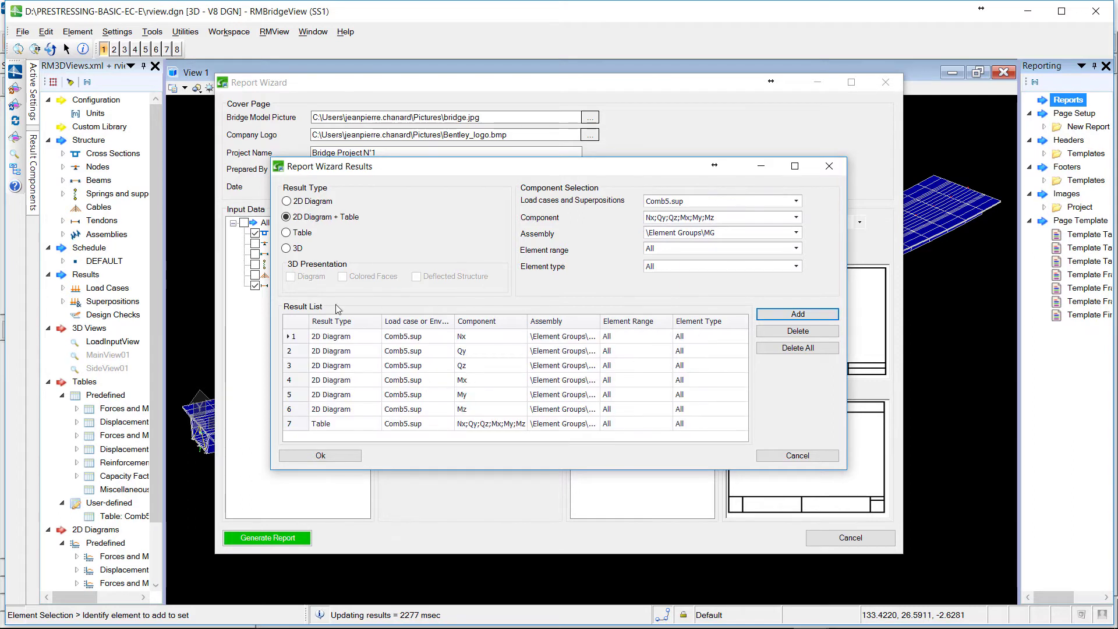
Delete the Qz, Mx and My diagram rows and accept the trimmed result list
left_click(385, 368)
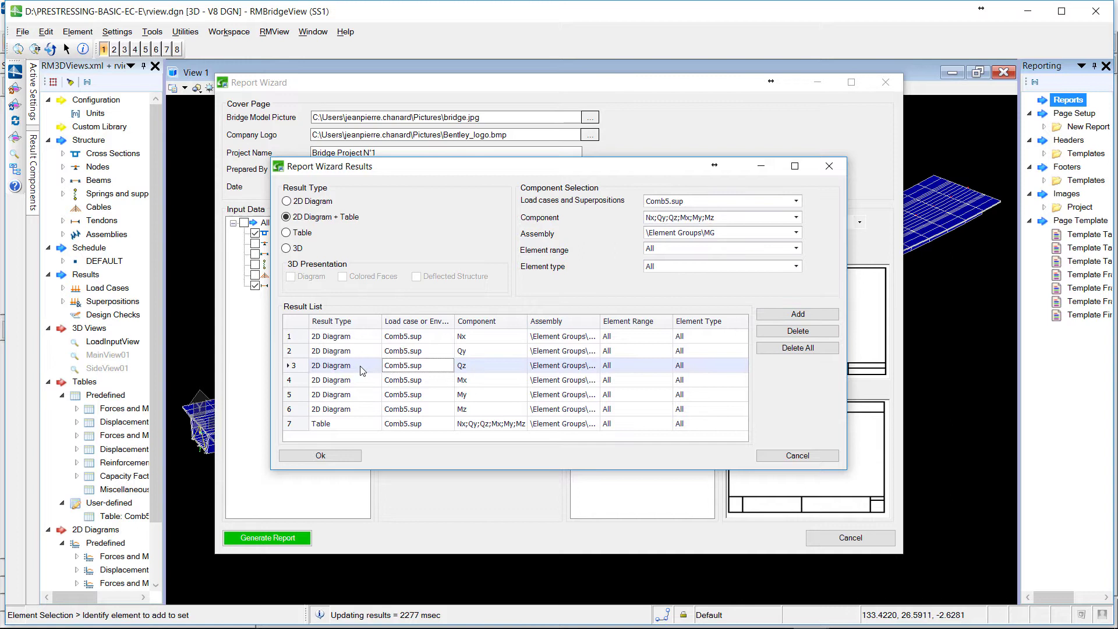
left_click(360, 370)
left_click(362, 383, "shift")
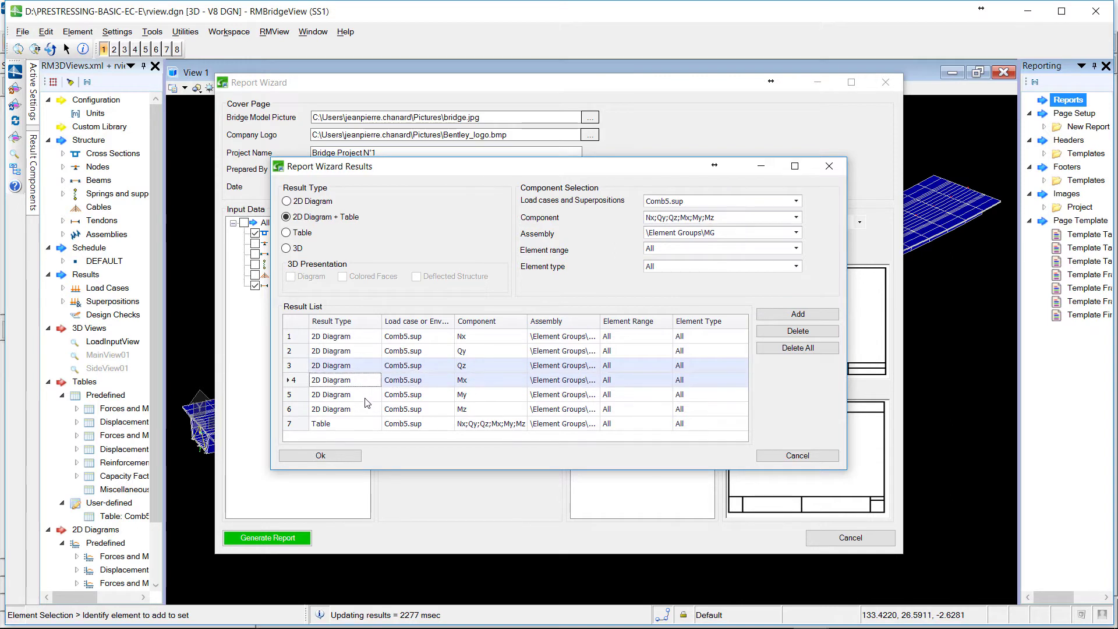
left_click(365, 399, "shift")
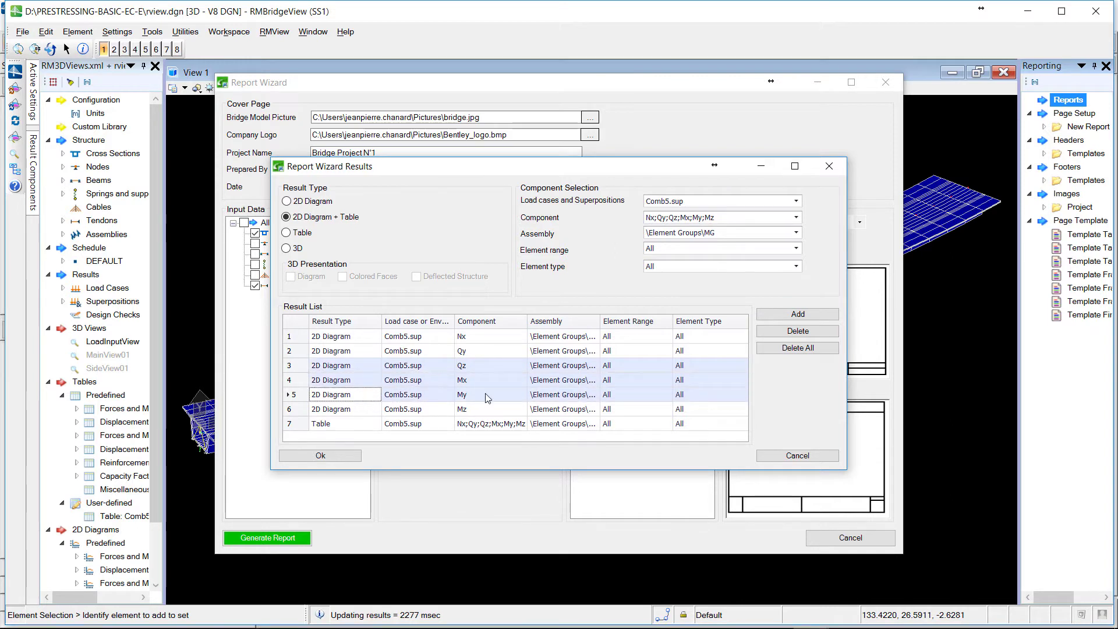
left_click(811, 335)
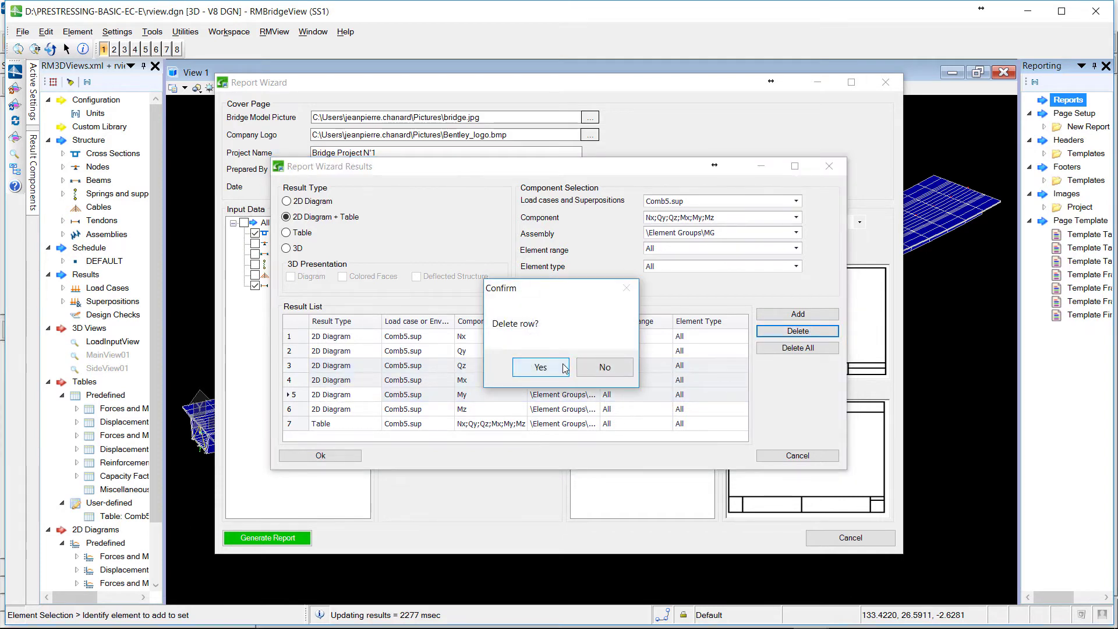
left_click(564, 368)
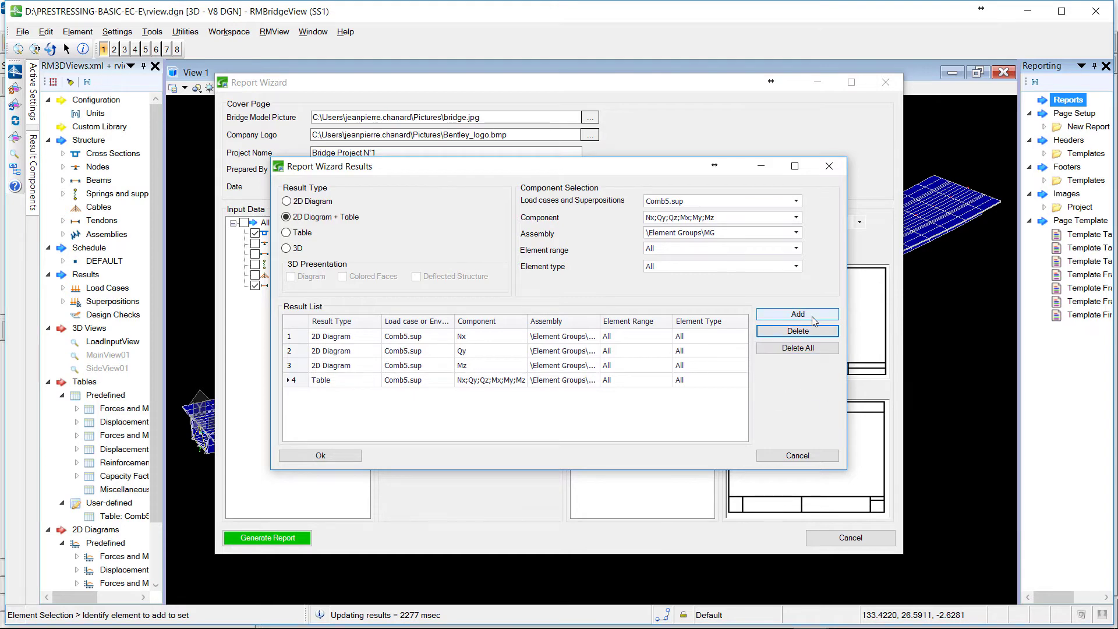
left_click(321, 456)
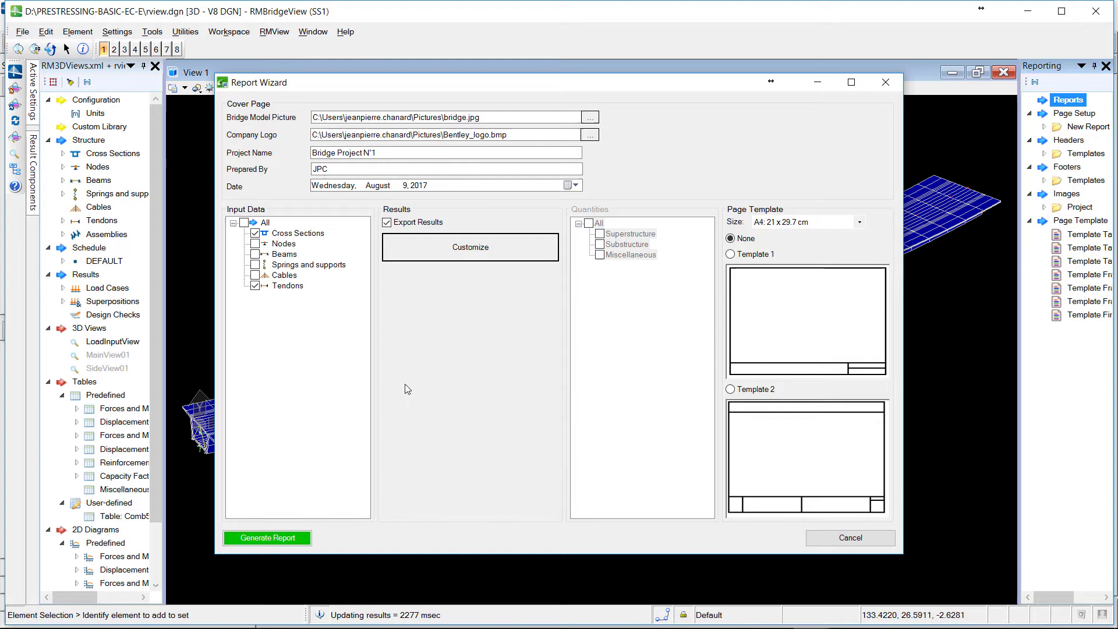
Generate the report and review the contents and Cross1:001–003 cross-section pages
left_click(270, 540)
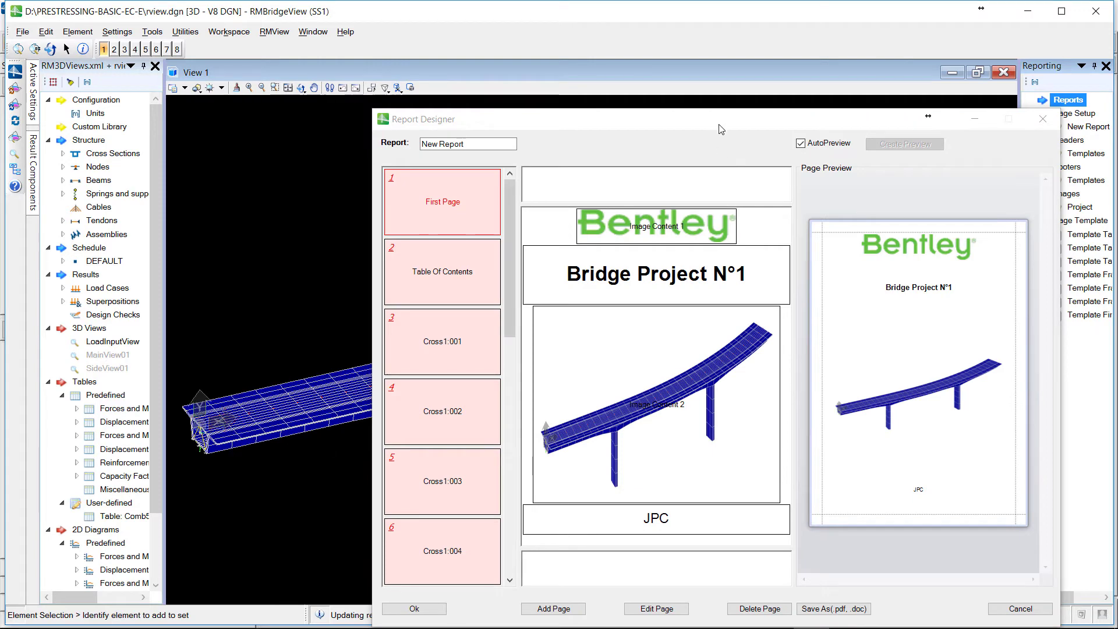
left_click_drag(720, 125, 557, 57)
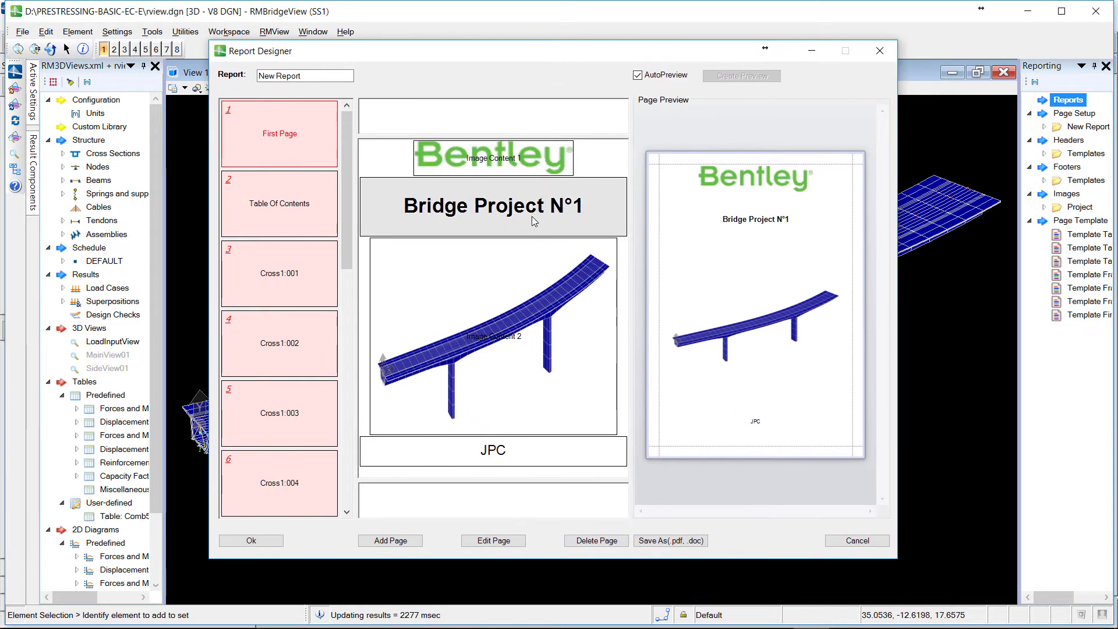
left_click(322, 201)
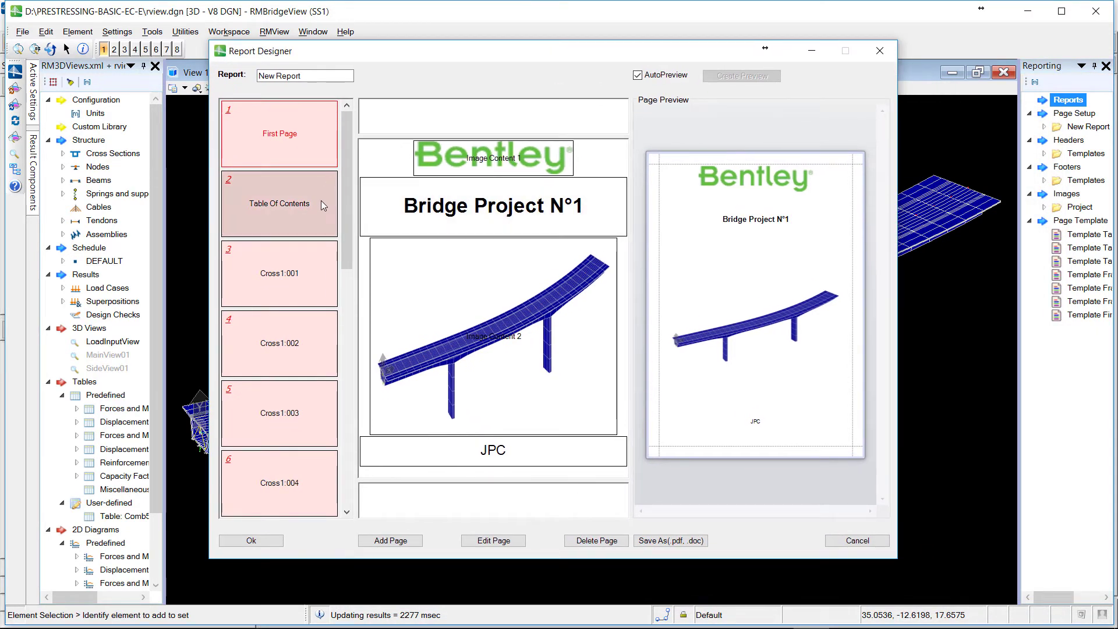
left_click(309, 256)
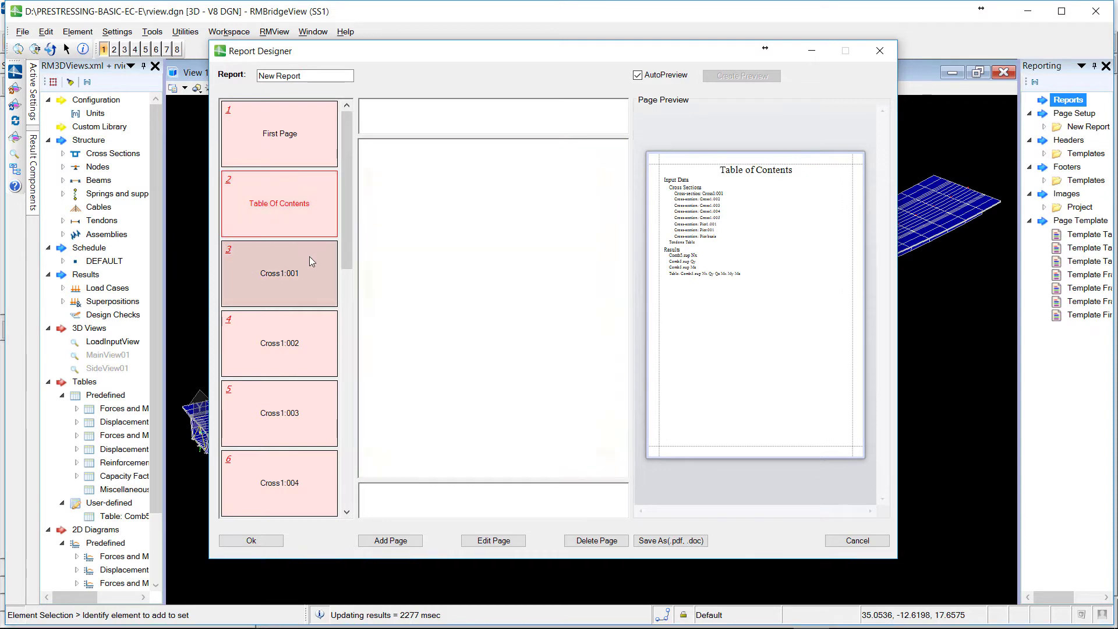
left_click(296, 327)
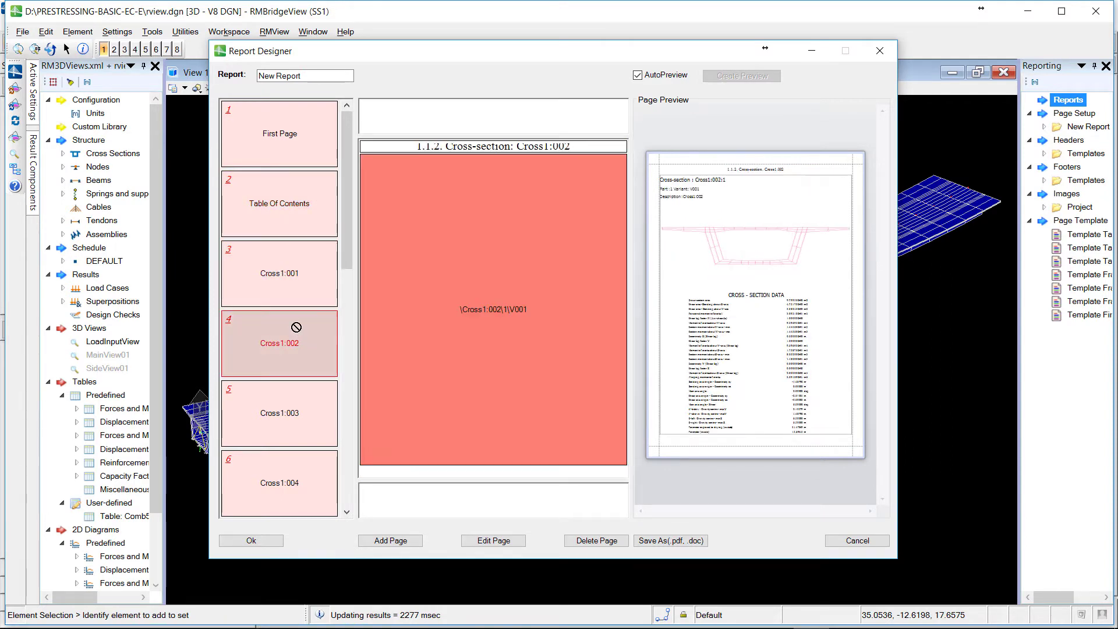
left_click(288, 391)
Review the Pier:basis page and the Comb5.sup Nx, Qy, Mz and results table pages
left_click_drag(345, 256, 345, 402)
left_click(291, 332)
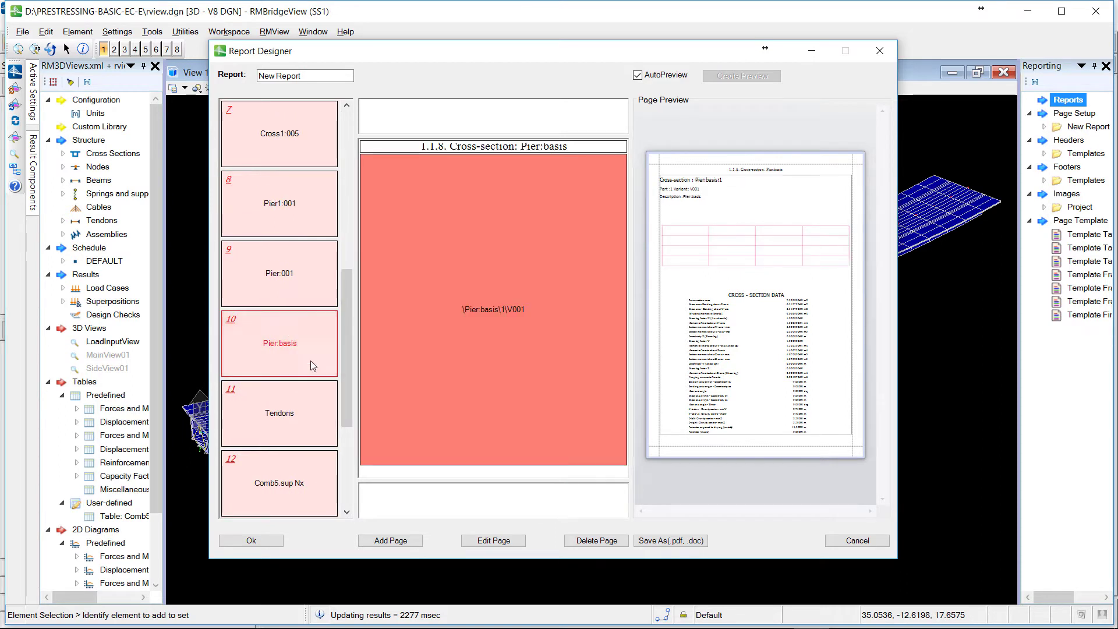
left_click_drag(347, 319, 346, 422)
left_click(306, 256)
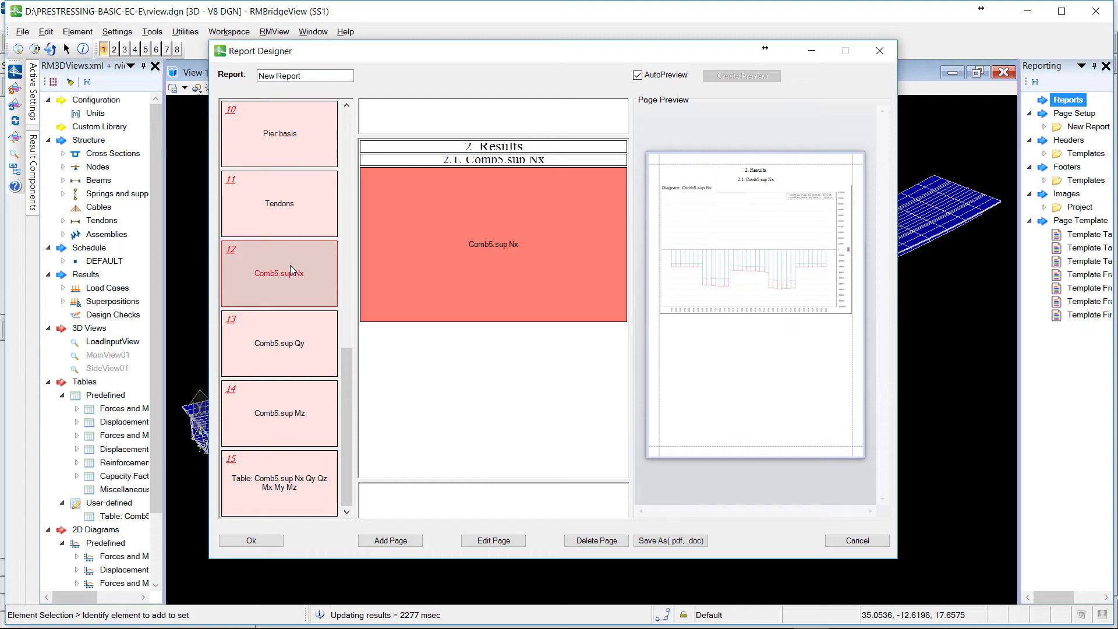
left_click(284, 333)
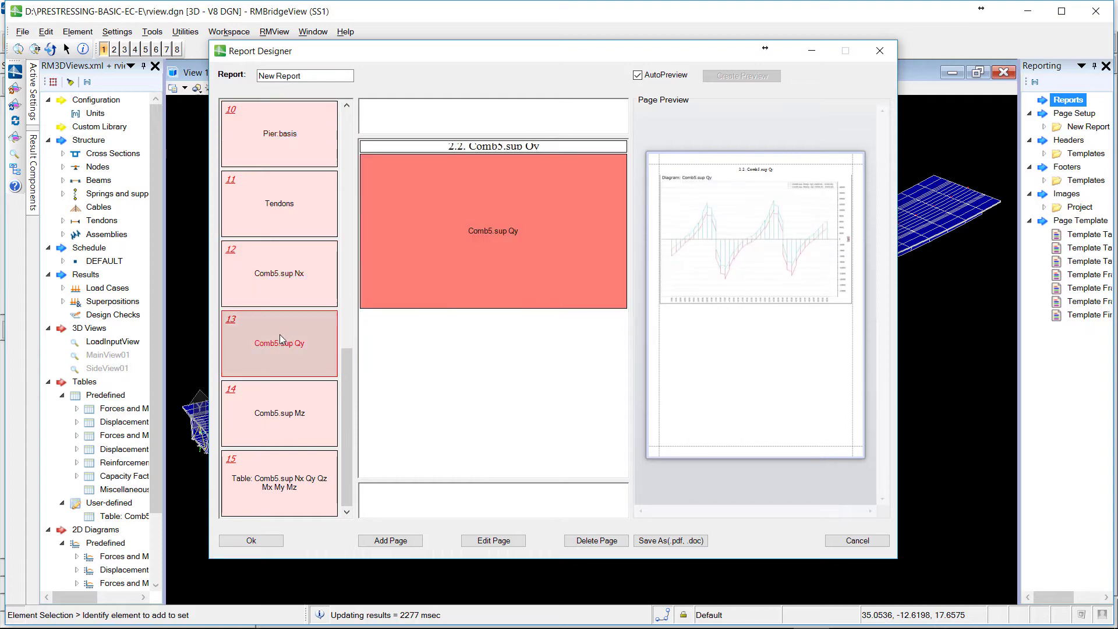
left_click(271, 409)
left_click(278, 487)
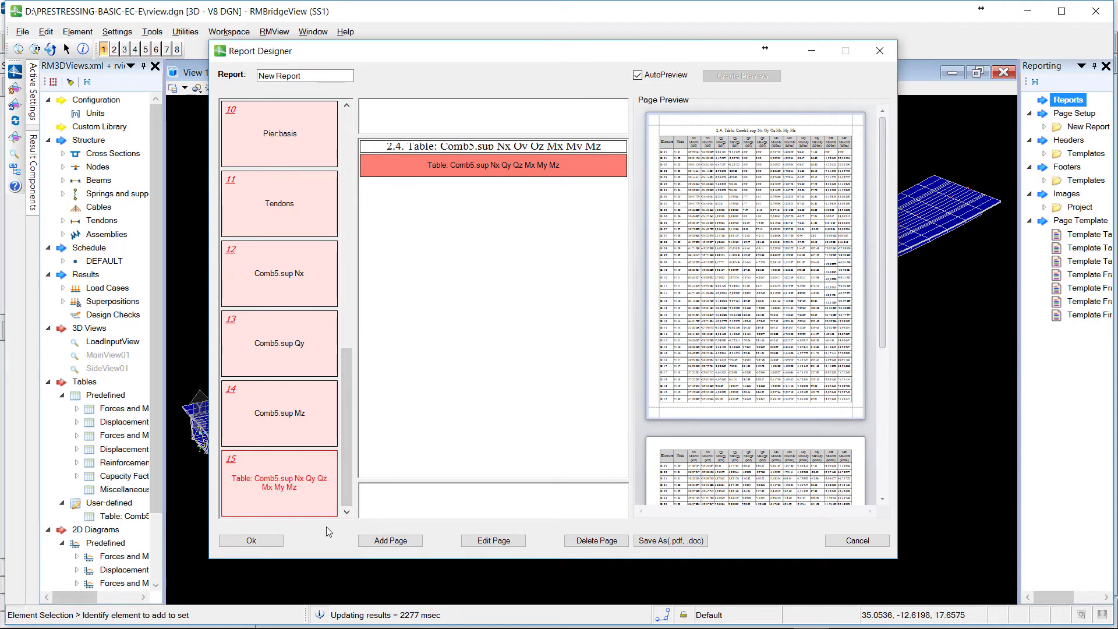
Export the report as Note.pdf in the PRESTRESSING-BASIC-EC-E folder
left_click(672, 540)
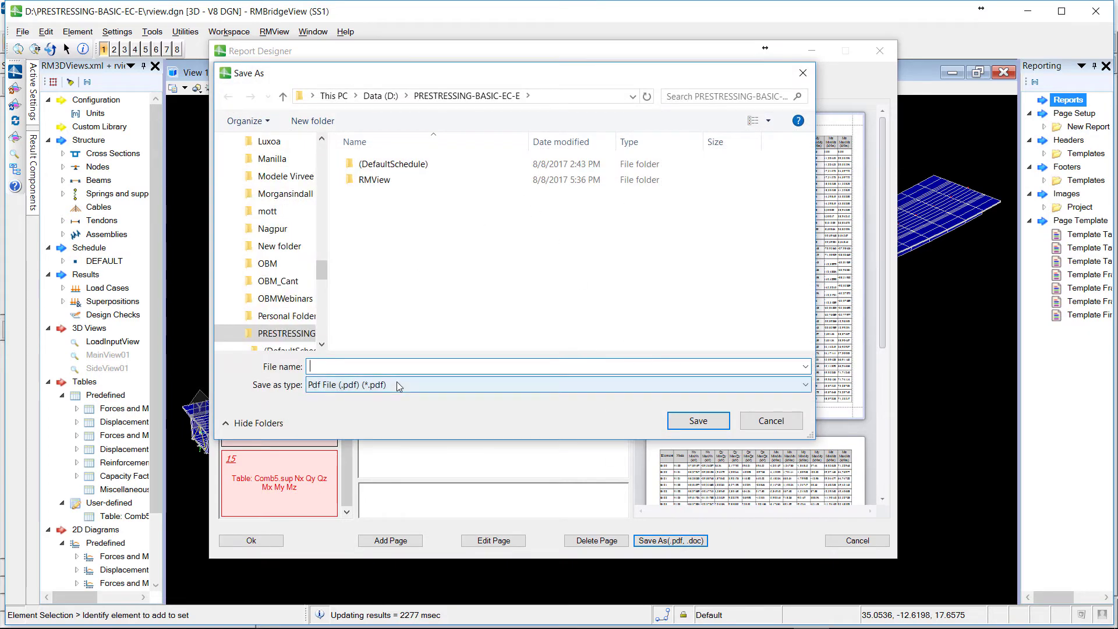
left_click(394, 370)
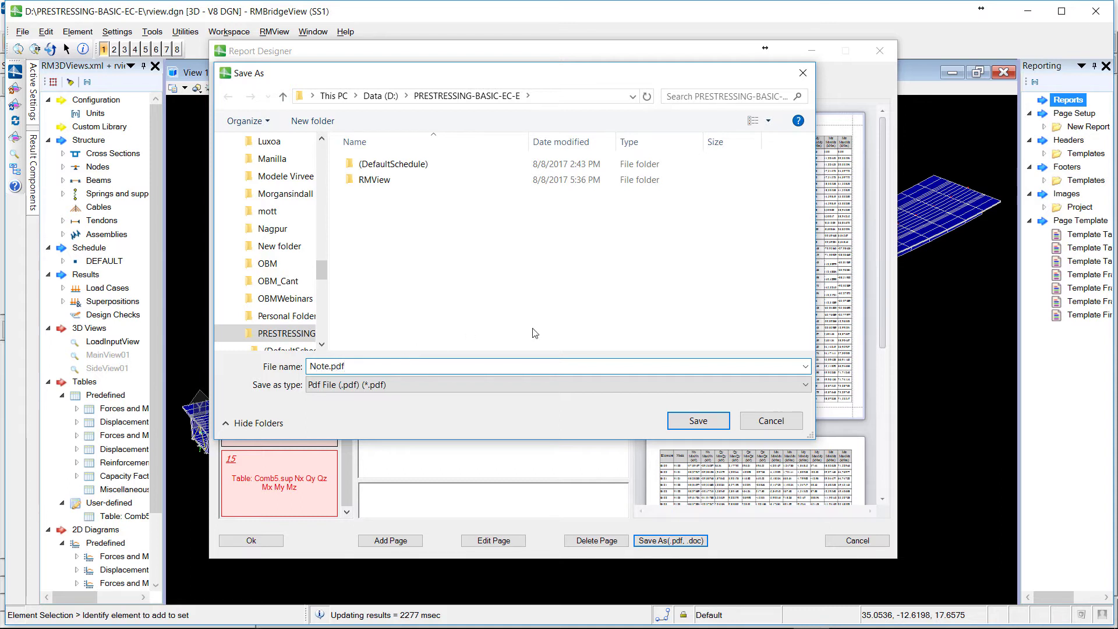
left_click(690, 418)
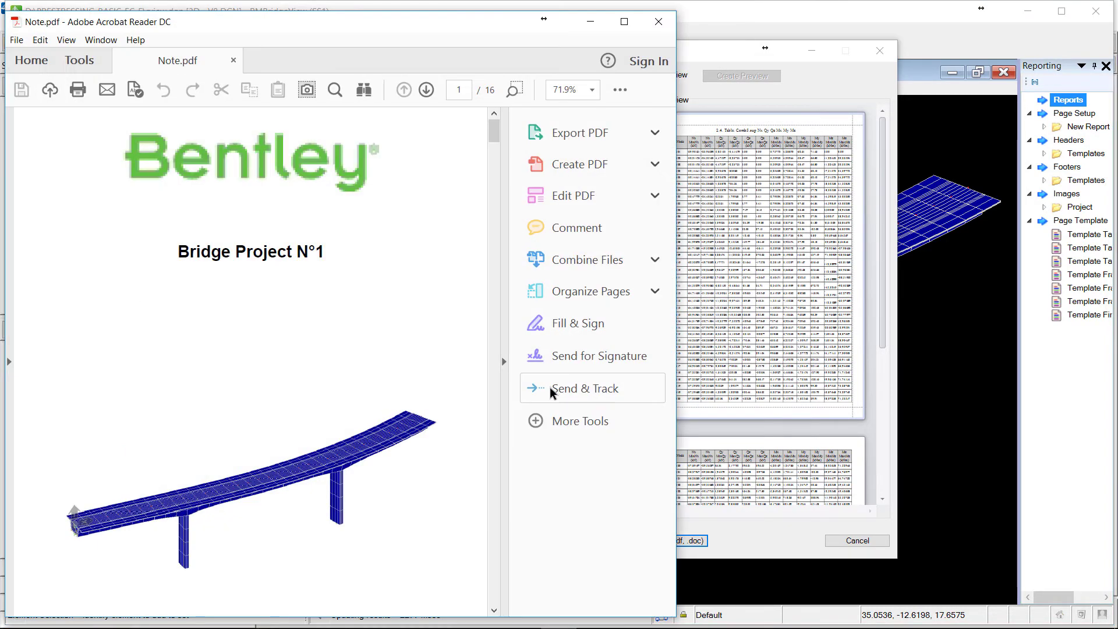
Scroll through the 16-page Note.pdf, then return to the Report Designer
scroll(394, 254, "down", 5)
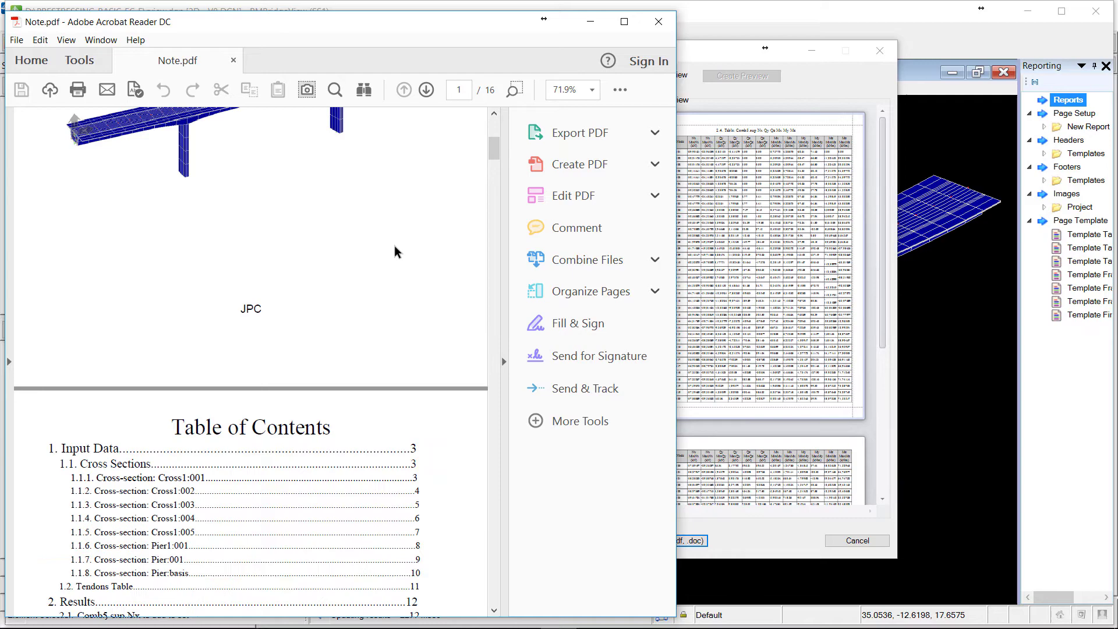
scroll(465, 320, "down", 8)
left_click_drag(489, 172, 489, 293)
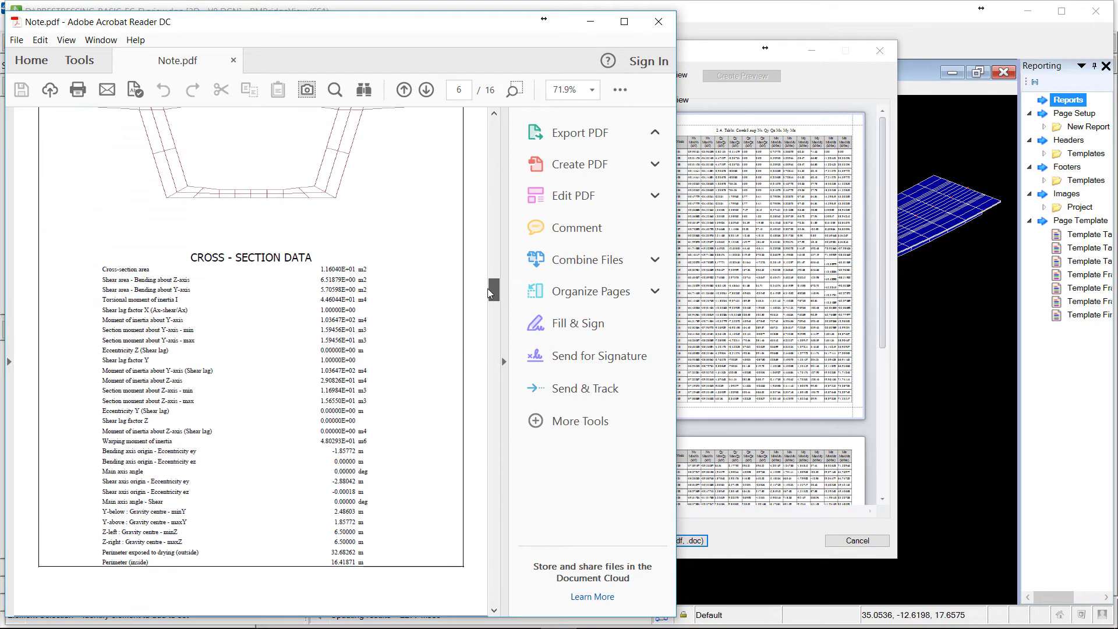
key("alt+Tab")
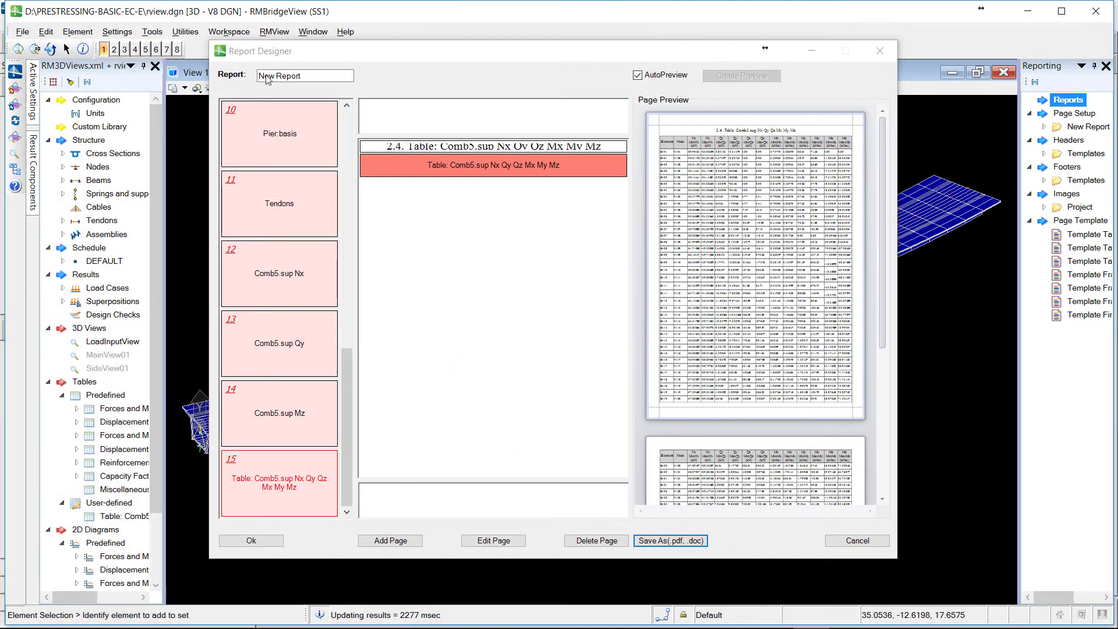
Export the report again as the Word file Note.doc using the Doc file (.doc) type
left_click(671, 541)
left_click(435, 388)
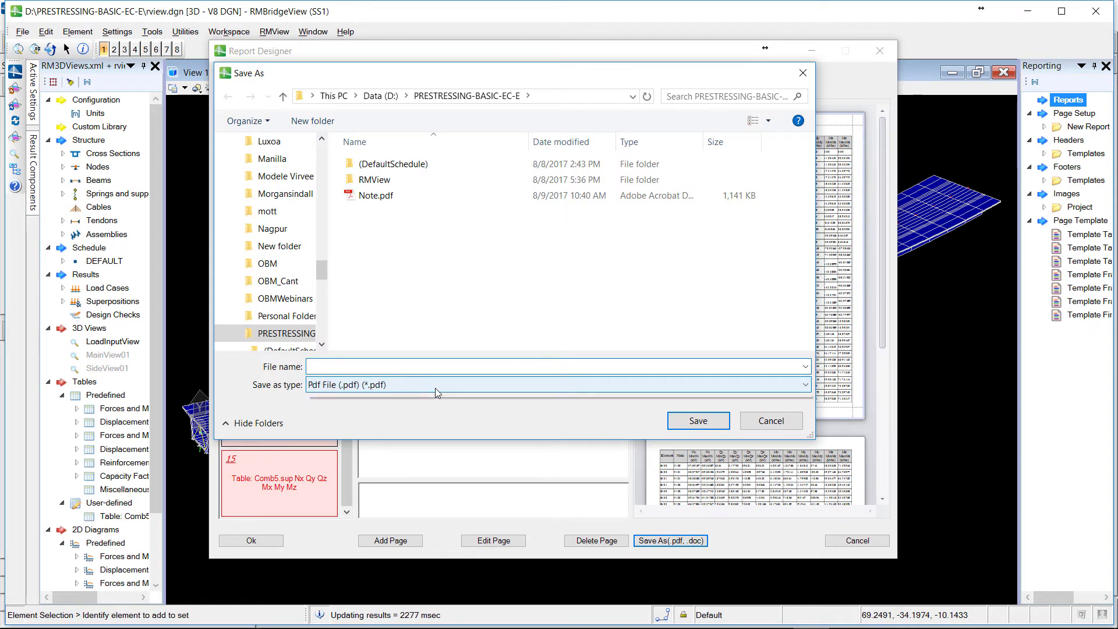
left_click(417, 408)
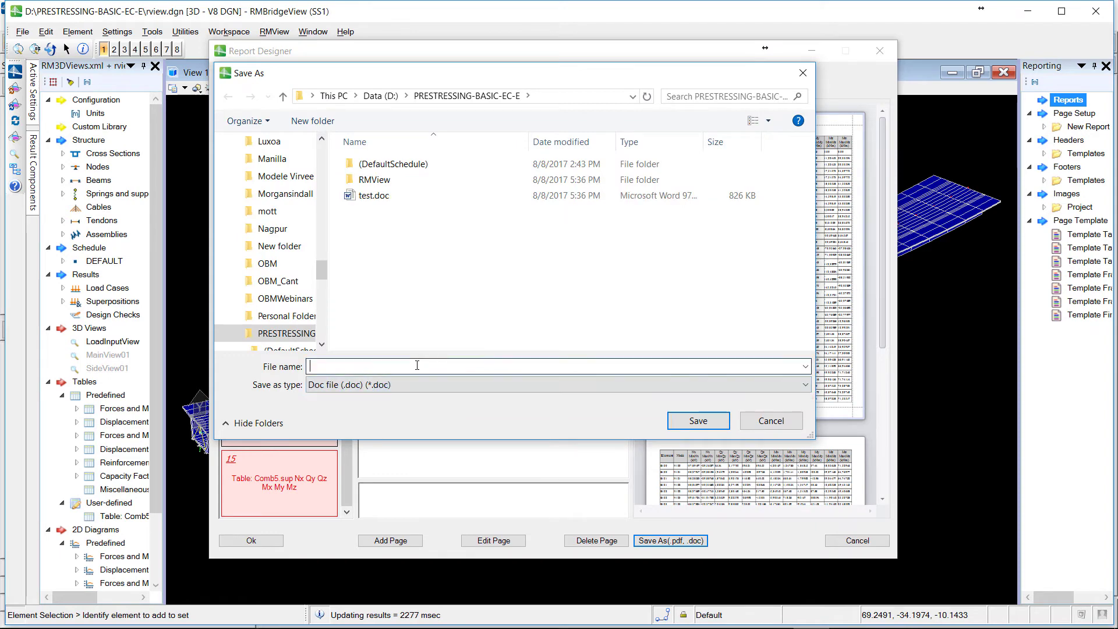
type("Note")
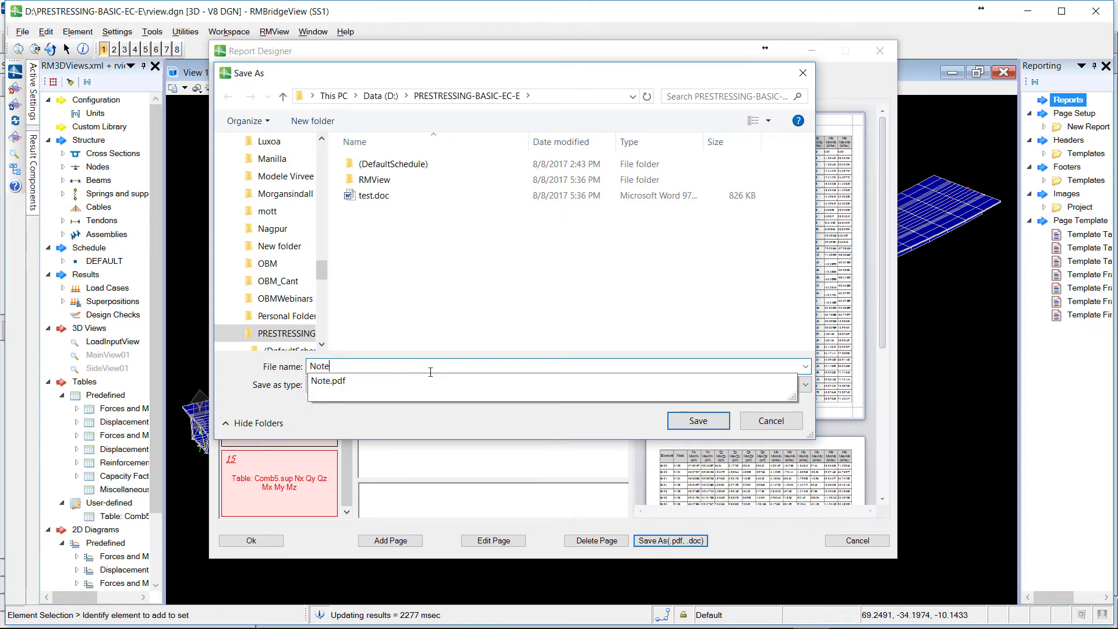
type(".doc")
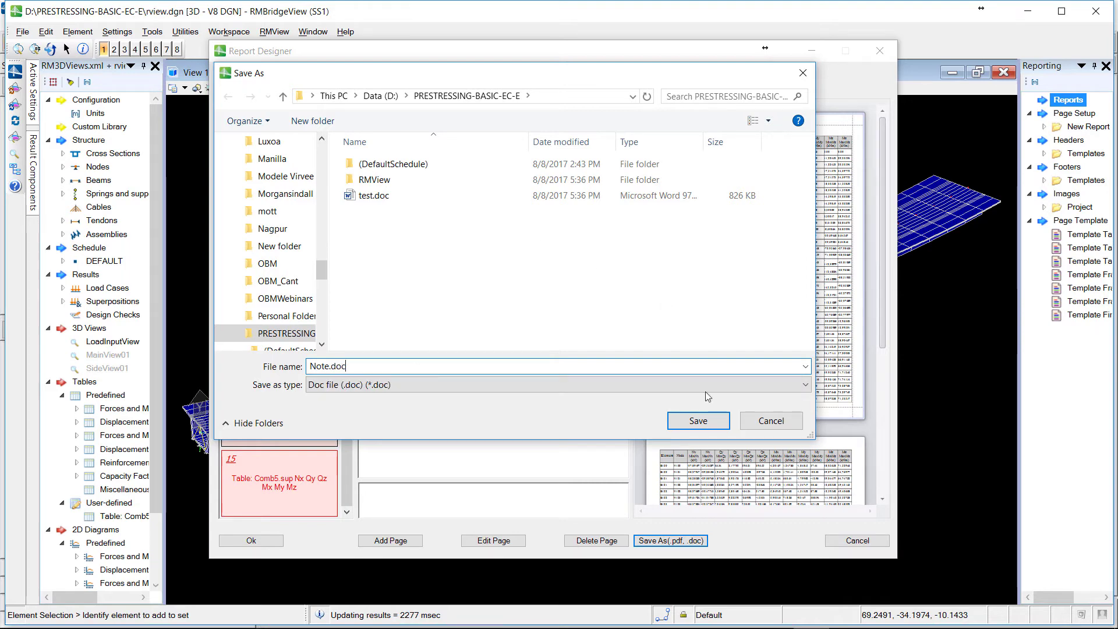
left_click(698, 420)
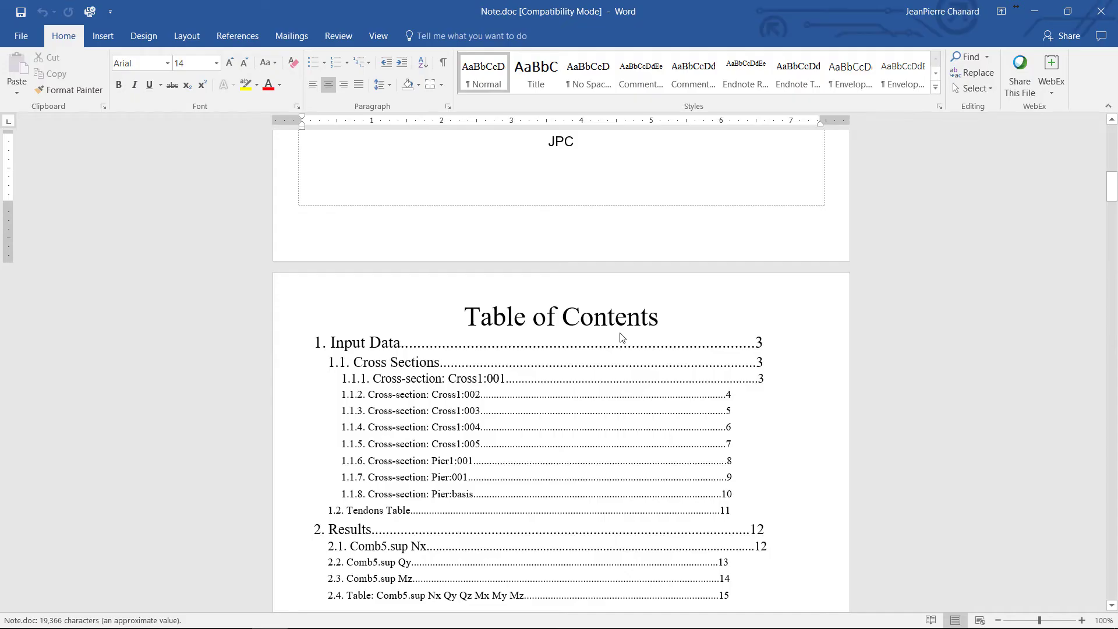
Scroll through Note.doc from the cover and contents down to the Comb5.sup results table
scroll(470, 253, "up", 5)
scroll(493, 251, "down", 20)
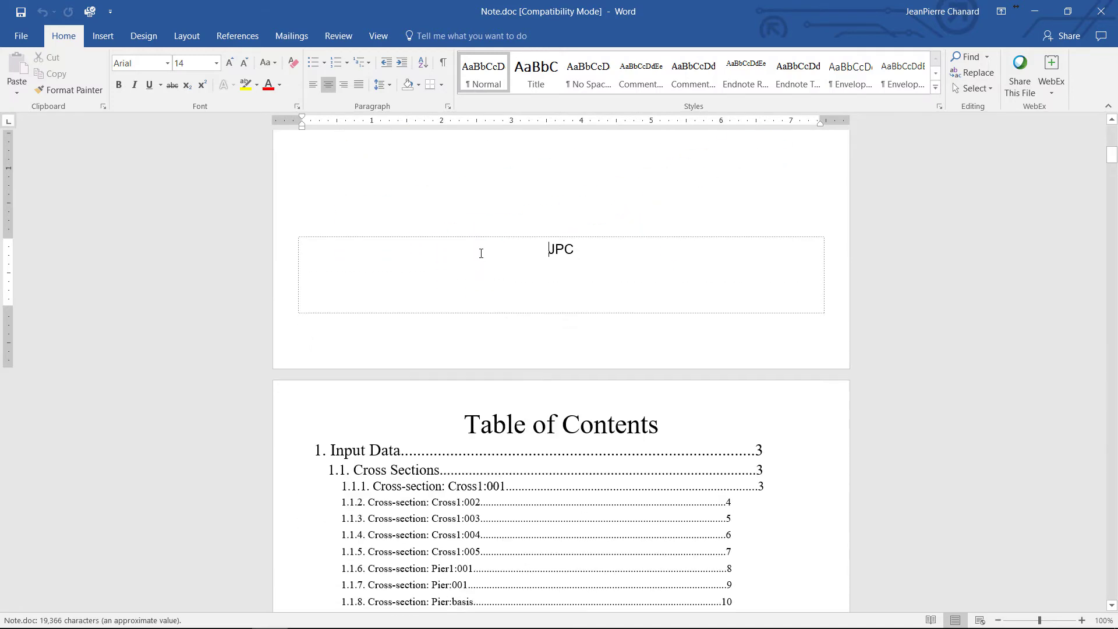
scroll(494, 251, "down", 1)
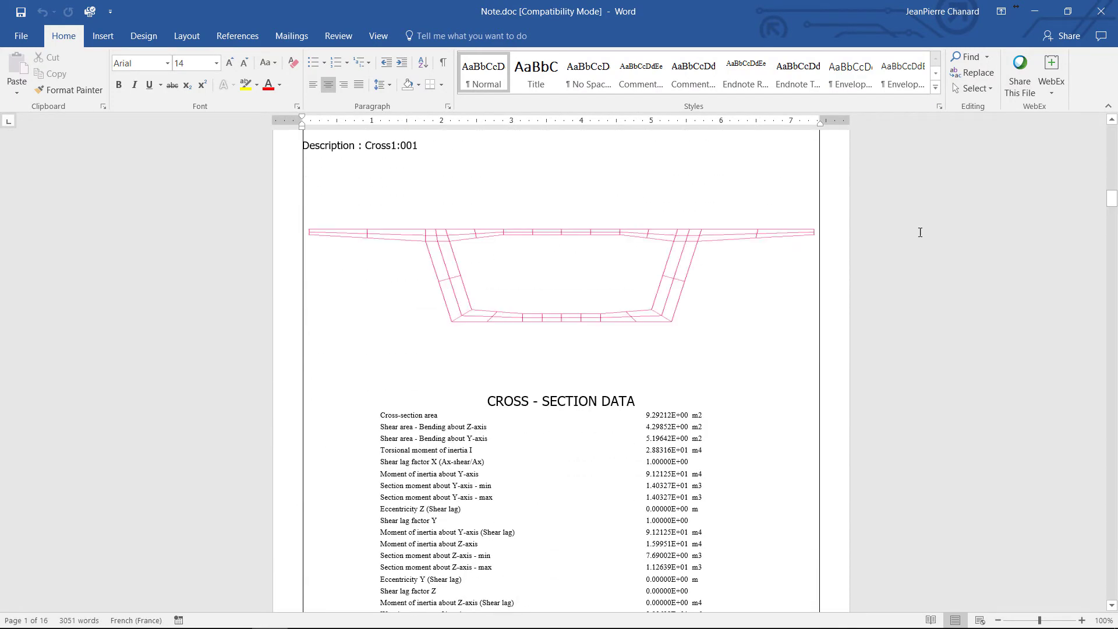
left_click_drag(1112, 200, 1108, 540)
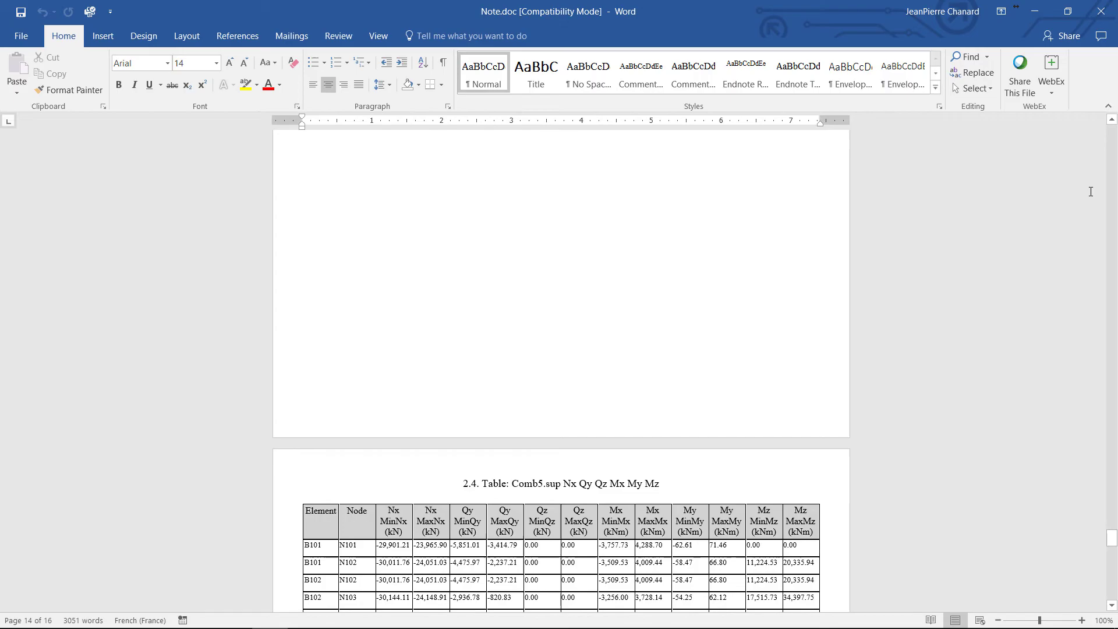
Copy Template Header 2 and rename the copy 'My header'
left_click(1101, 11)
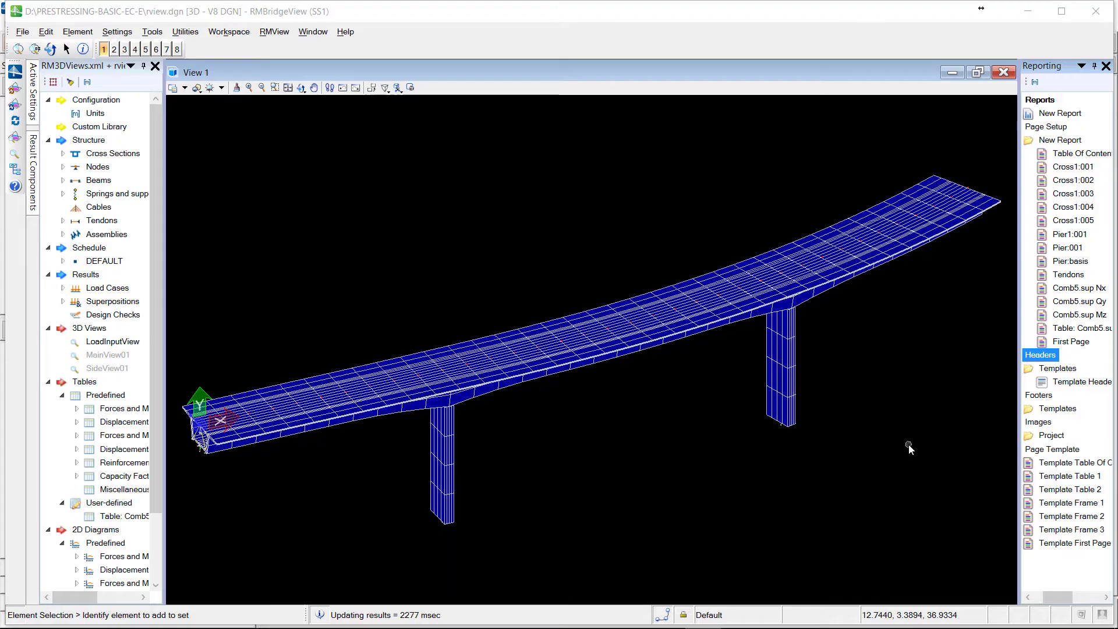
right_click(1075, 382)
left_click(1058, 395)
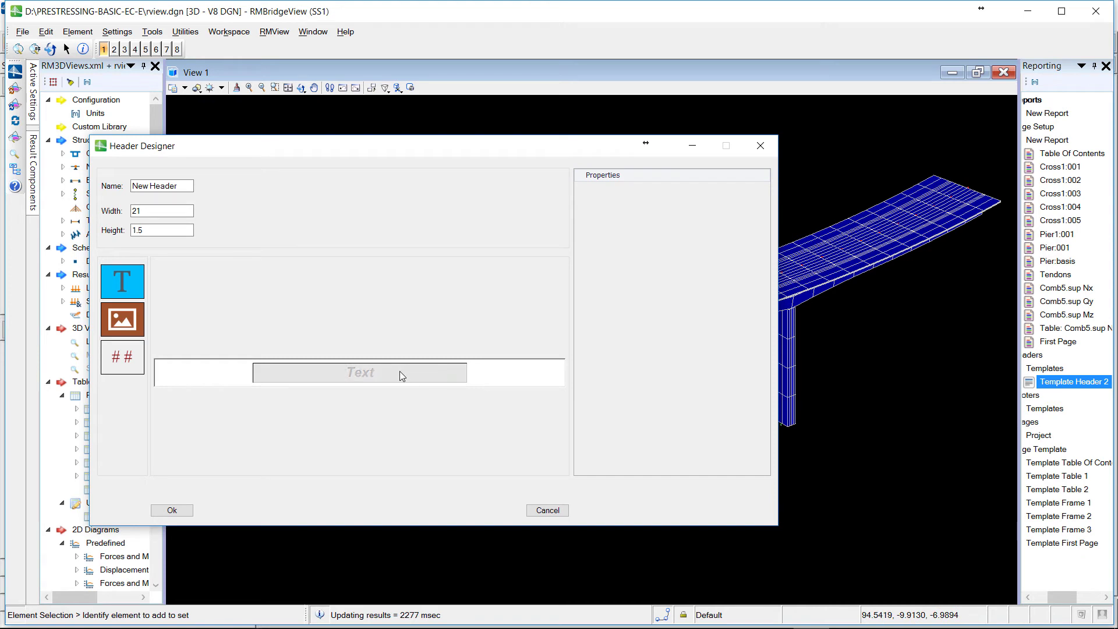
left_click_drag(184, 186, 115, 194)
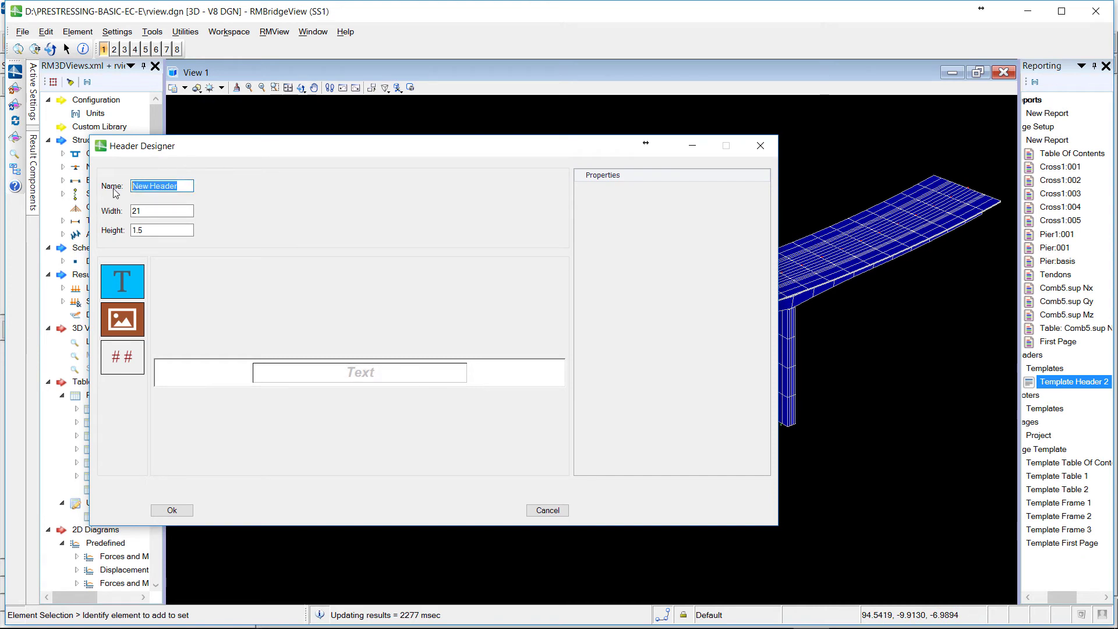
type("My head")
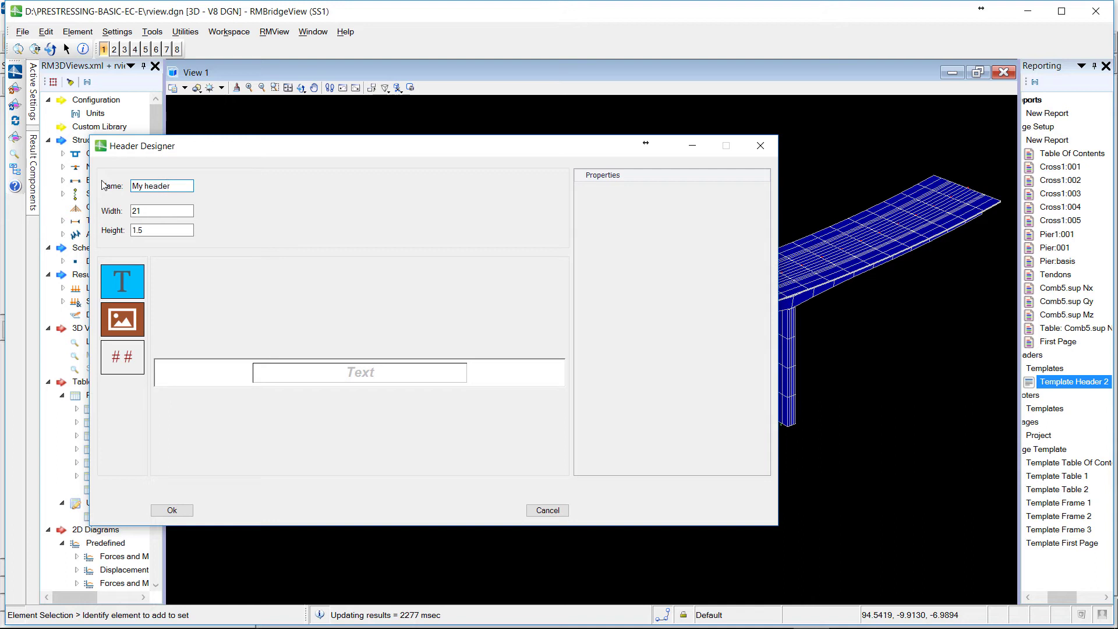
Change the header's text element to read 'Computing Notes'
left_click(316, 367)
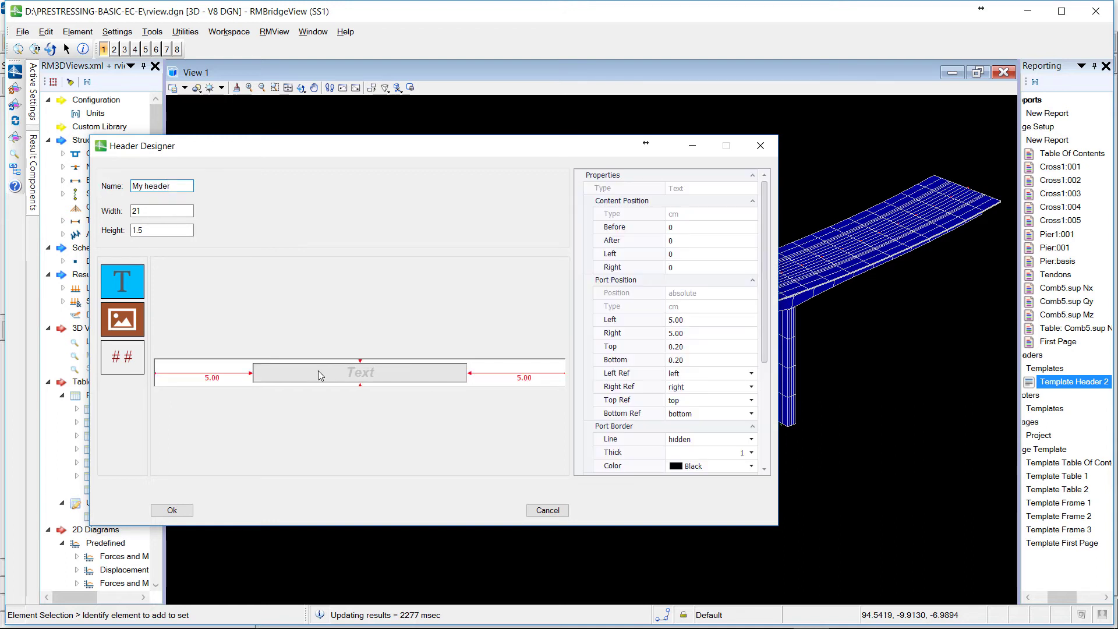
double_click(383, 376)
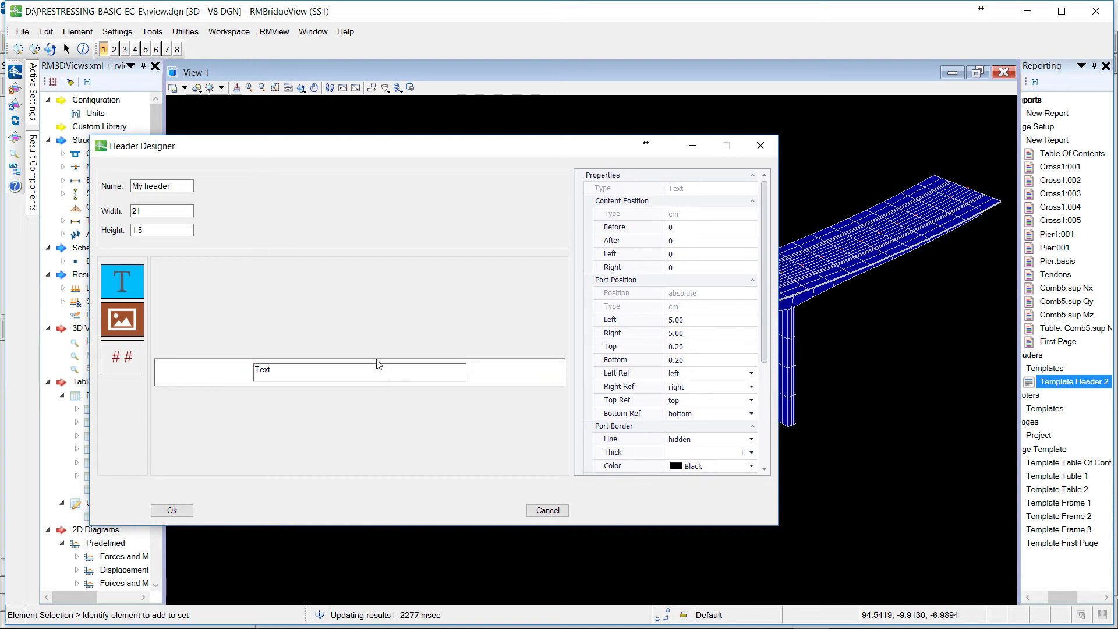
type("Computing Notes")
key("Return")
left_click(460, 369)
left_click(609, 353)
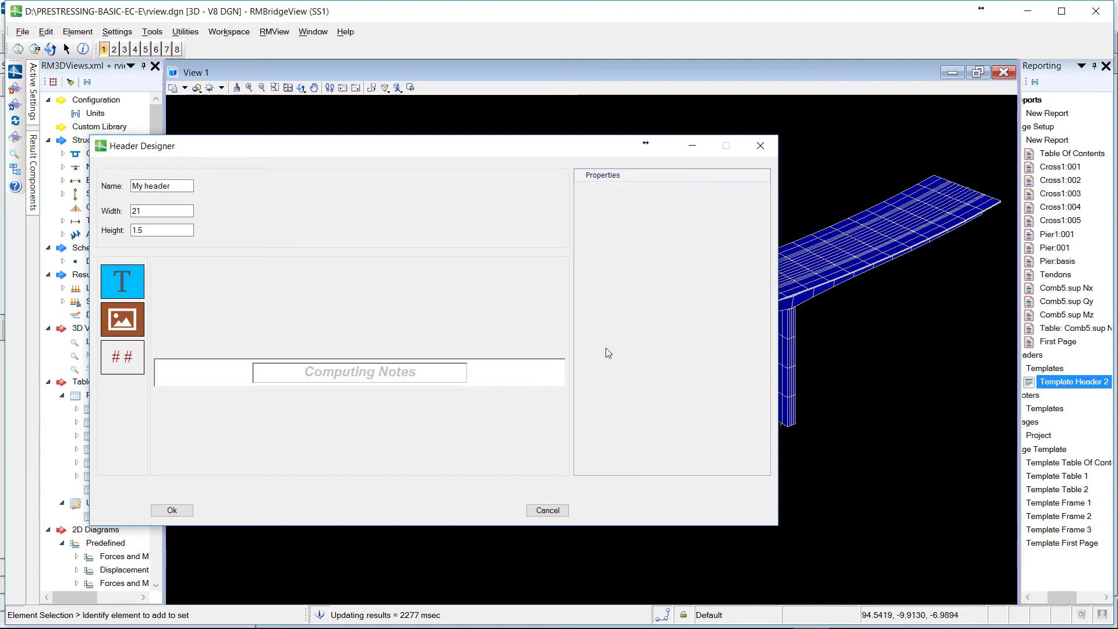
Set the Computing Notes text font to Arial Black
left_click(402, 378)
scroll(712, 408, "down", 5)
left_click(728, 411)
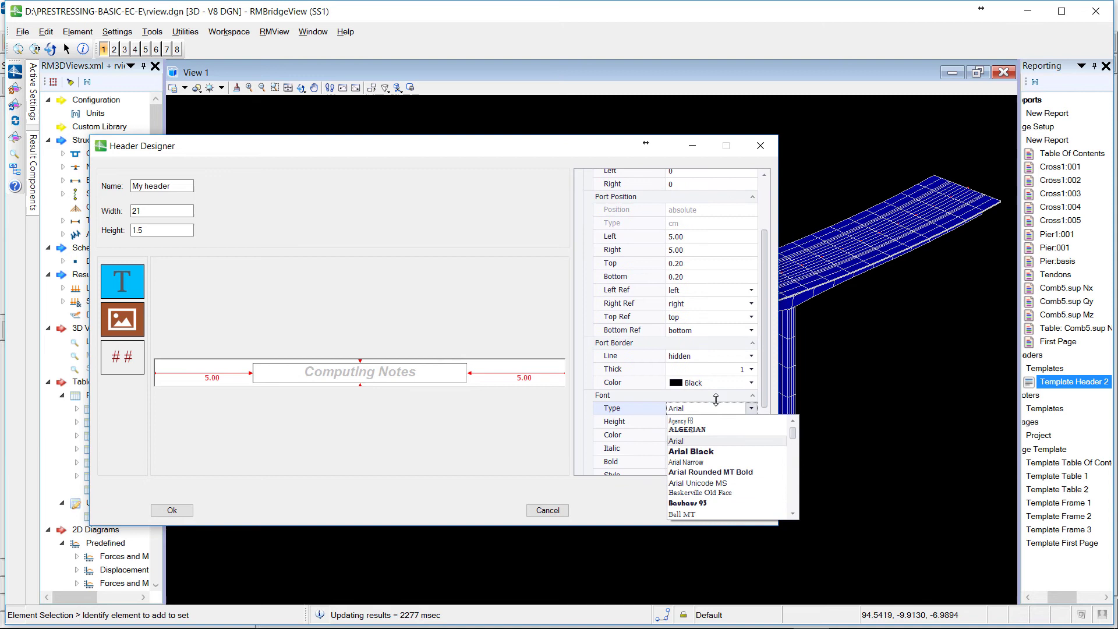
left_click(710, 452)
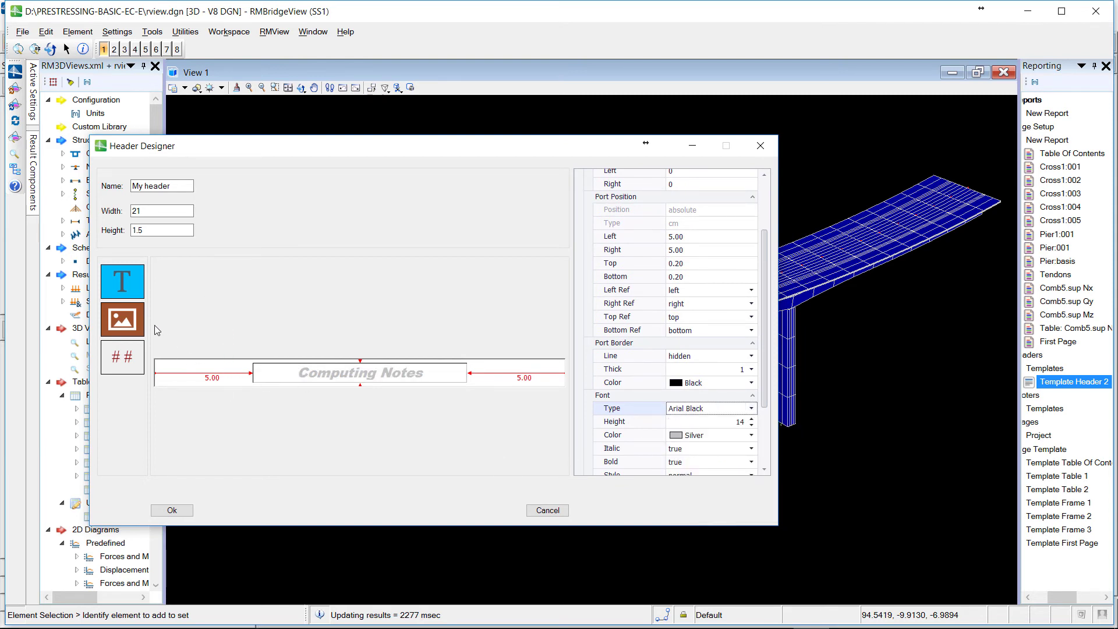
Add an image element at the header's left showing Bentley_logo.bmp
left_click_drag(146, 312, 211, 377)
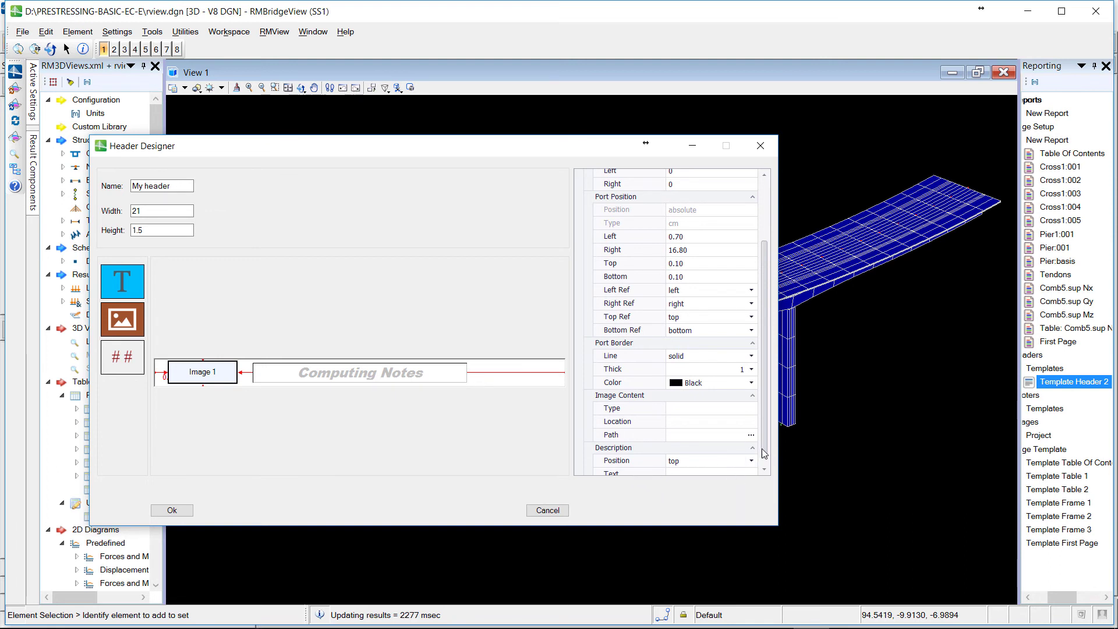
scroll(764, 452, "down", 1)
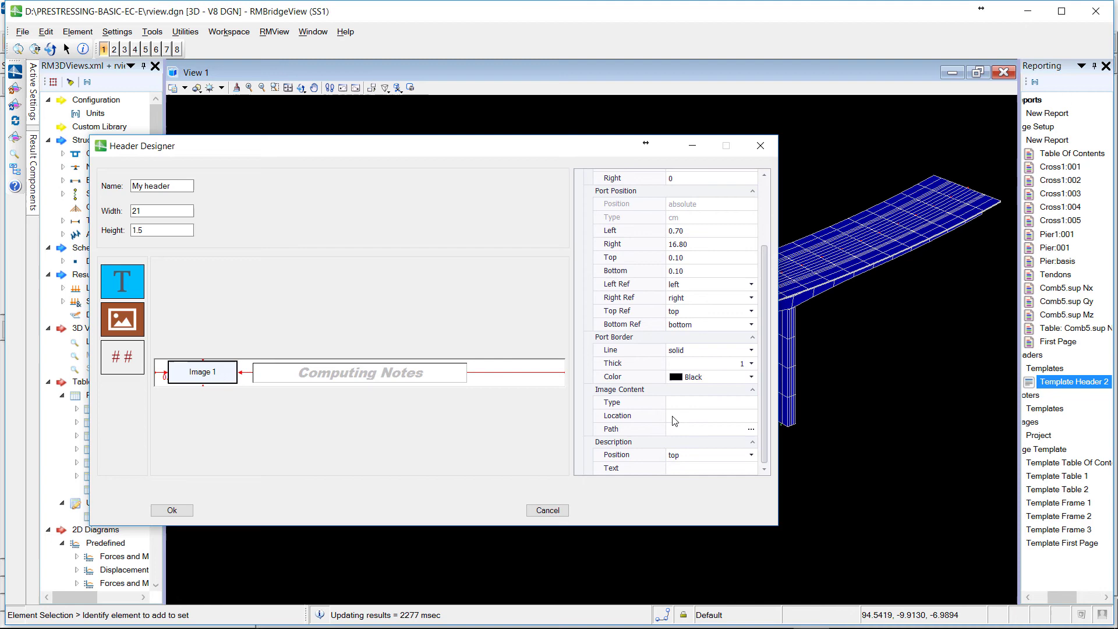
left_click(751, 429)
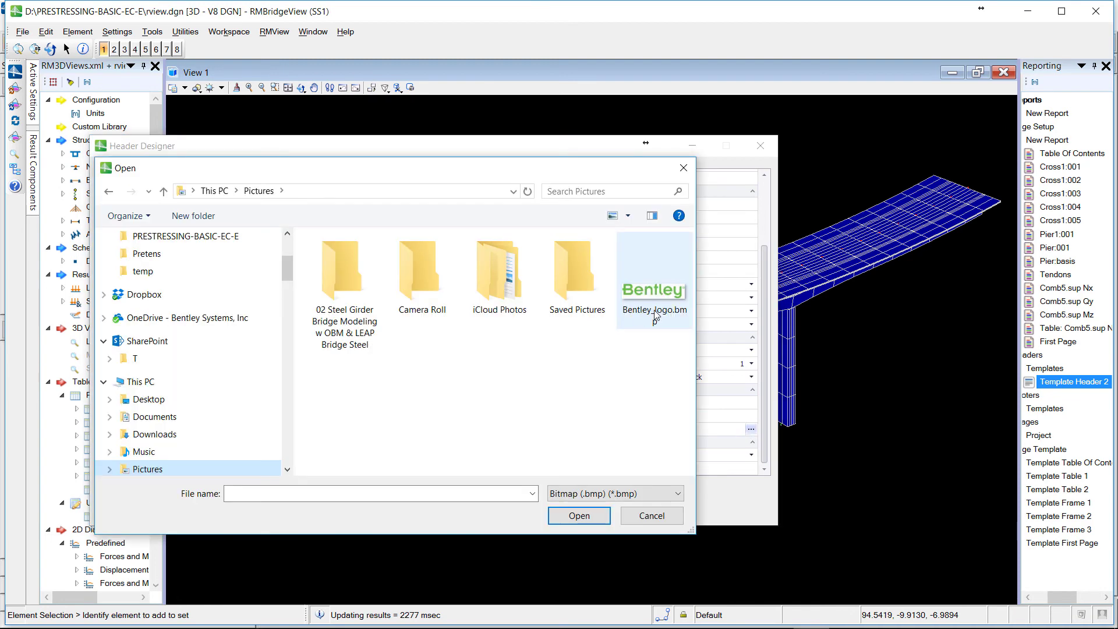
left_click(653, 296)
double_click(653, 297)
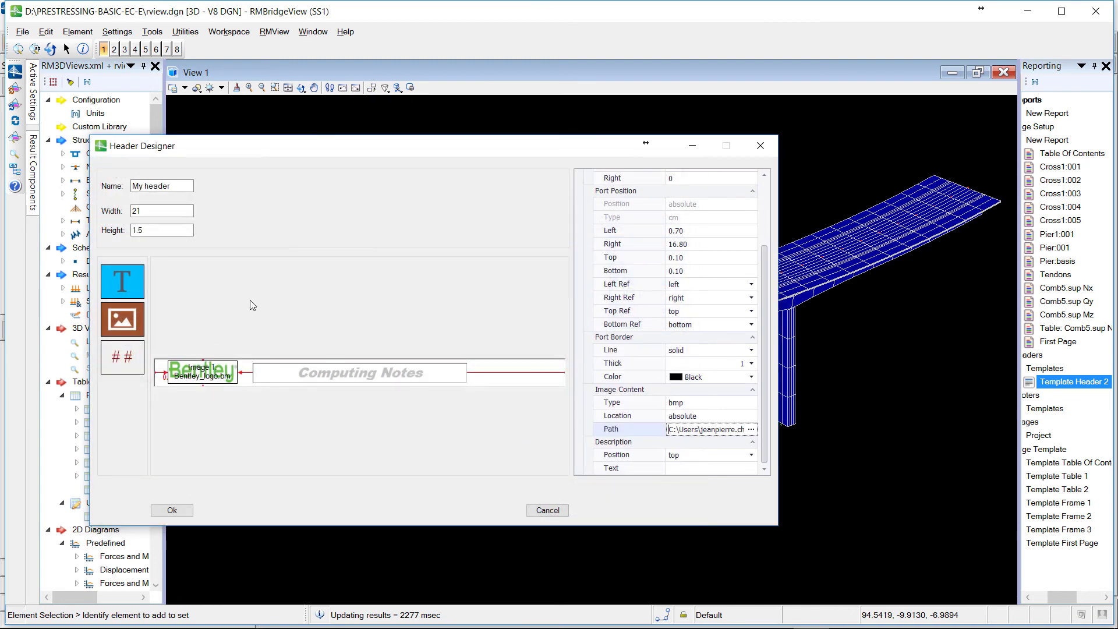
Add a ## page number element at the header's right and save My header
left_click_drag(133, 357, 530, 379)
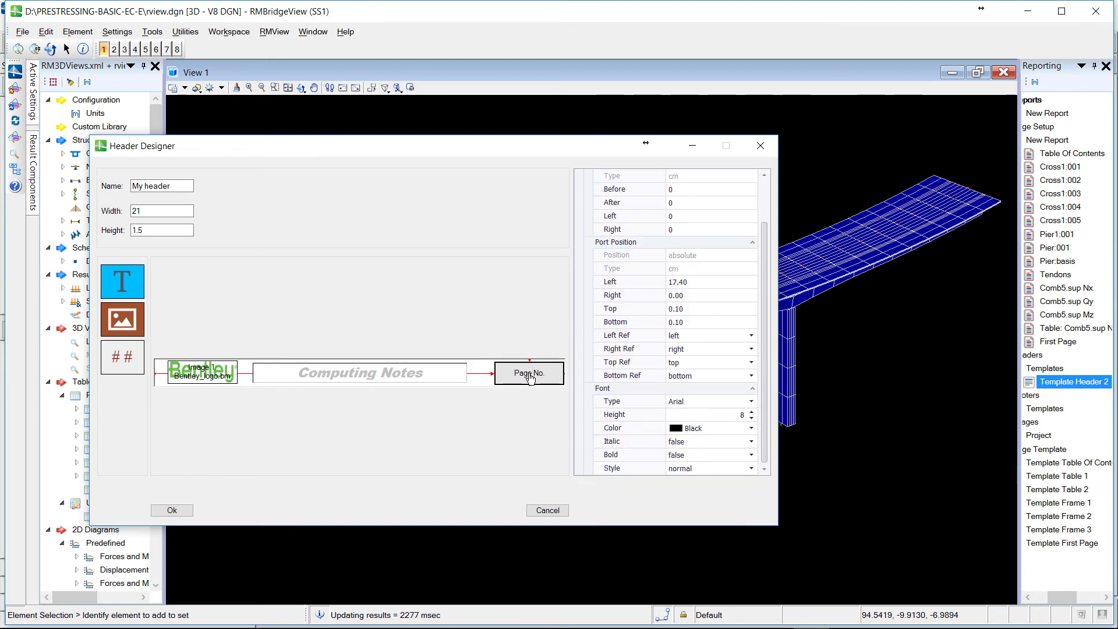
scroll(768, 342, "up", 3)
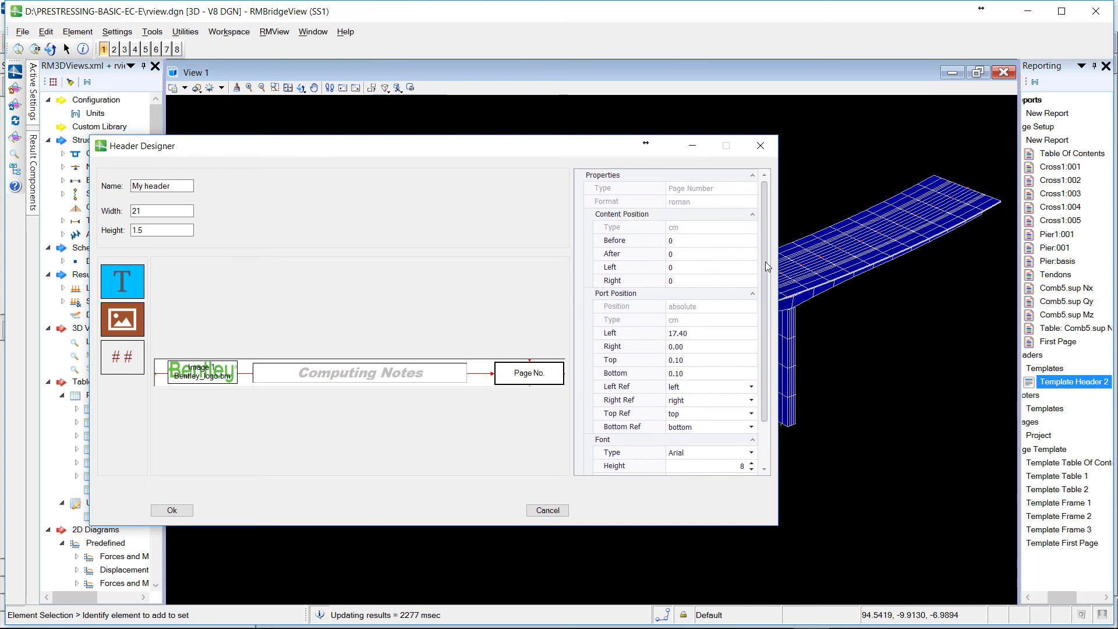
left_click(172, 511)
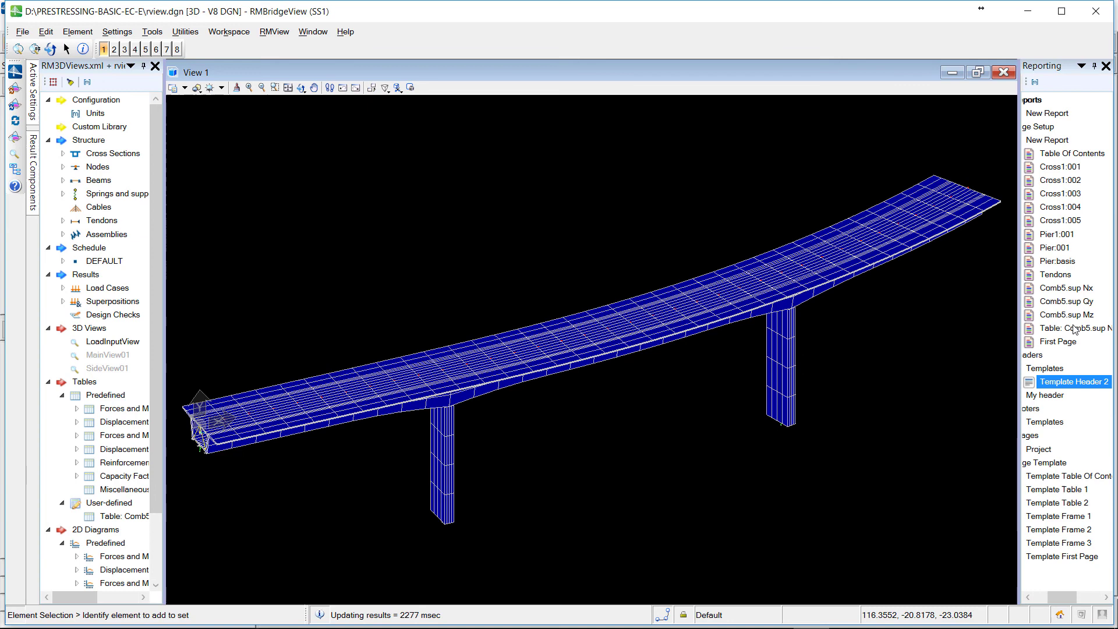
Place My header in the First Page layout's header zone
double_click(1052, 341)
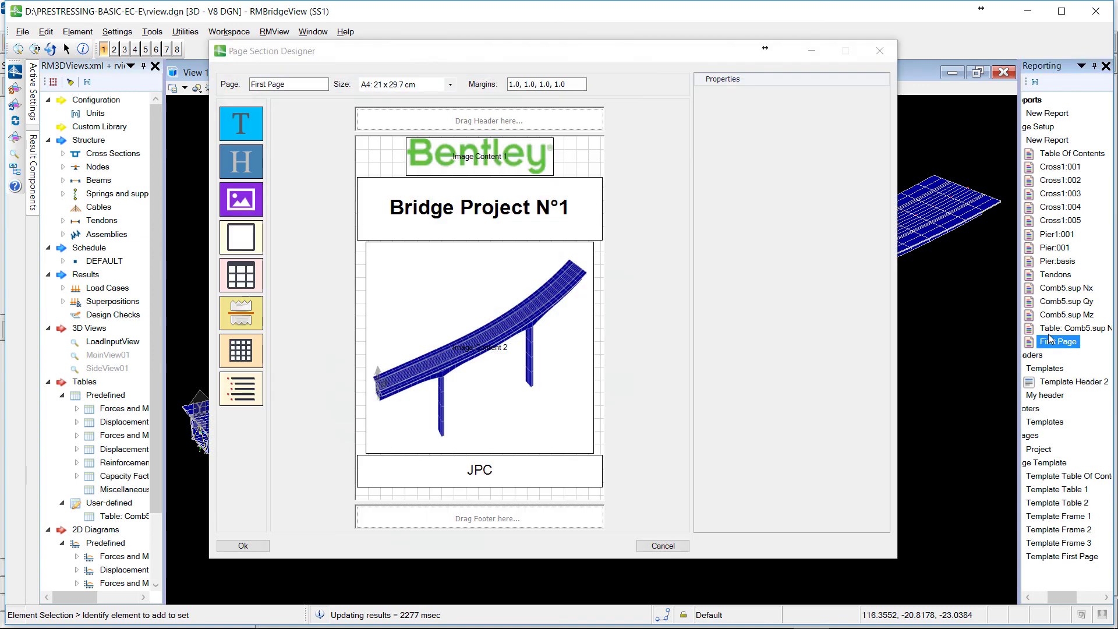
left_click_drag(1077, 401, 544, 132)
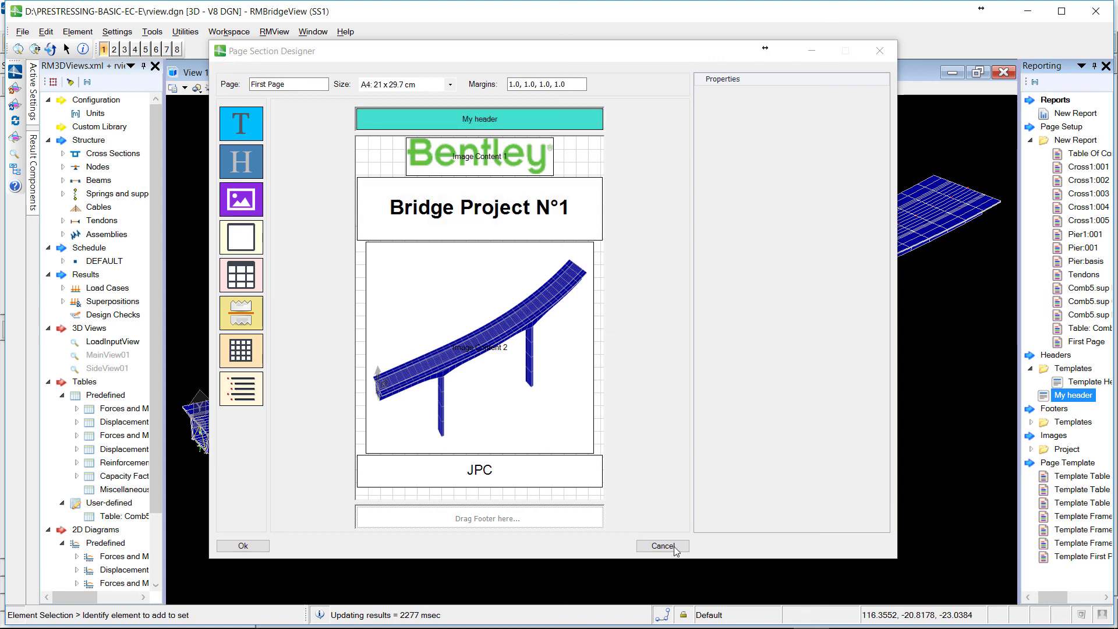
Confirm the First Page layout, then reopen New Report to preview its Computing Notes header
left_click(248, 545)
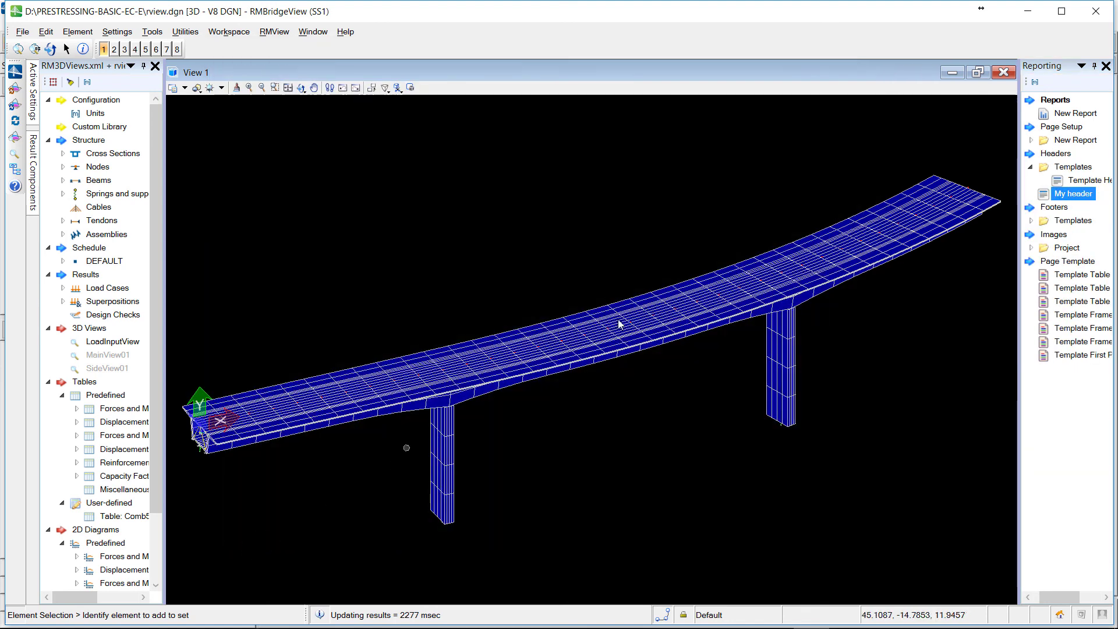
double_click(1072, 114)
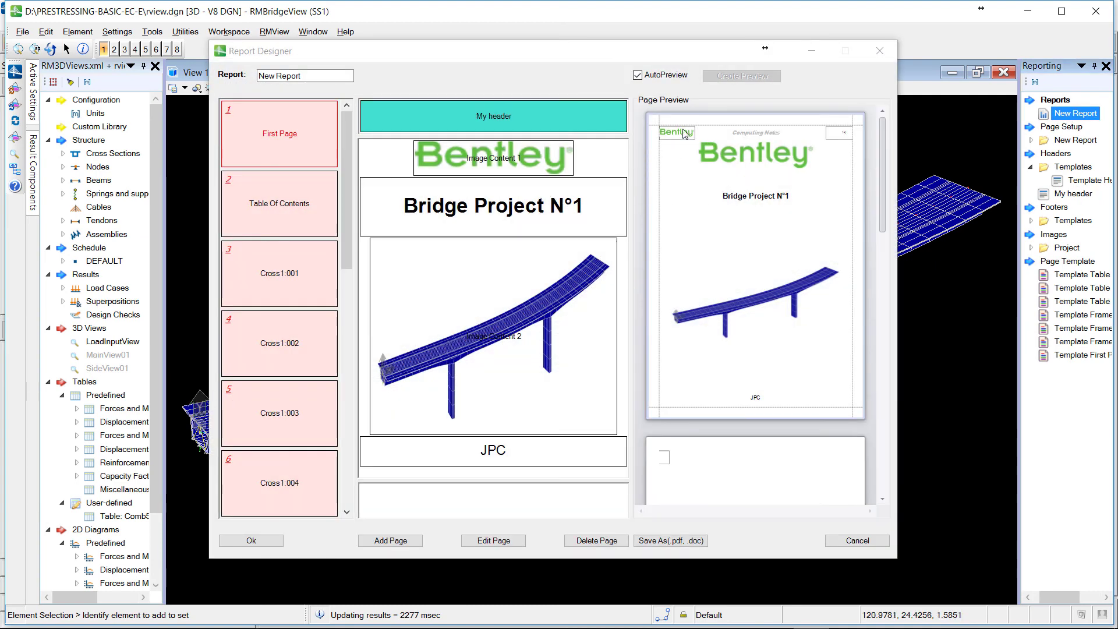
scroll(852, 132, "up", 1)
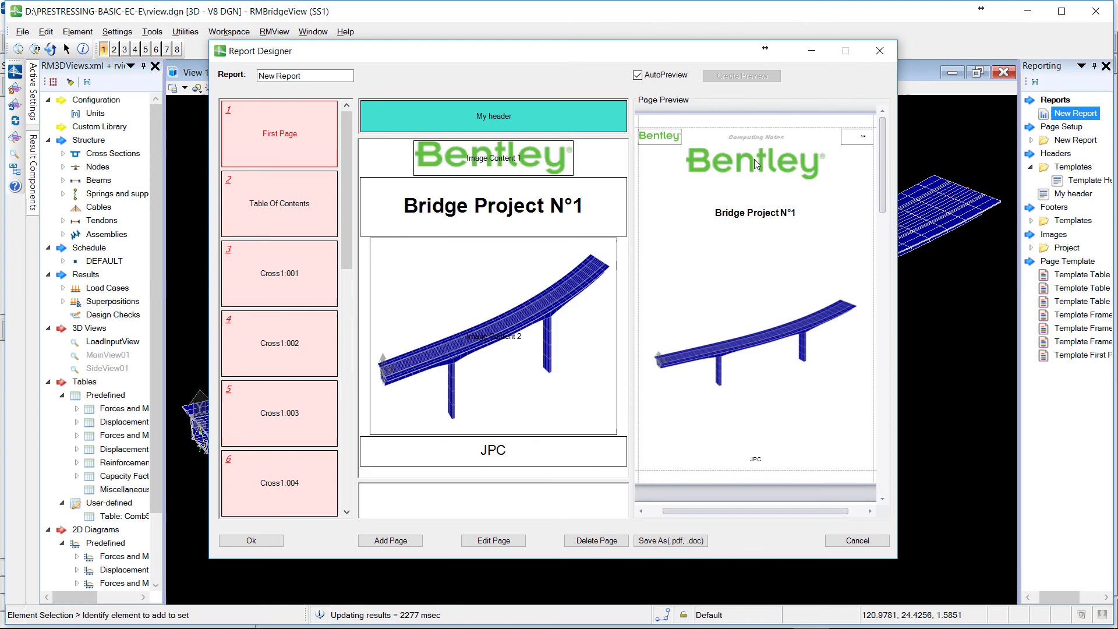